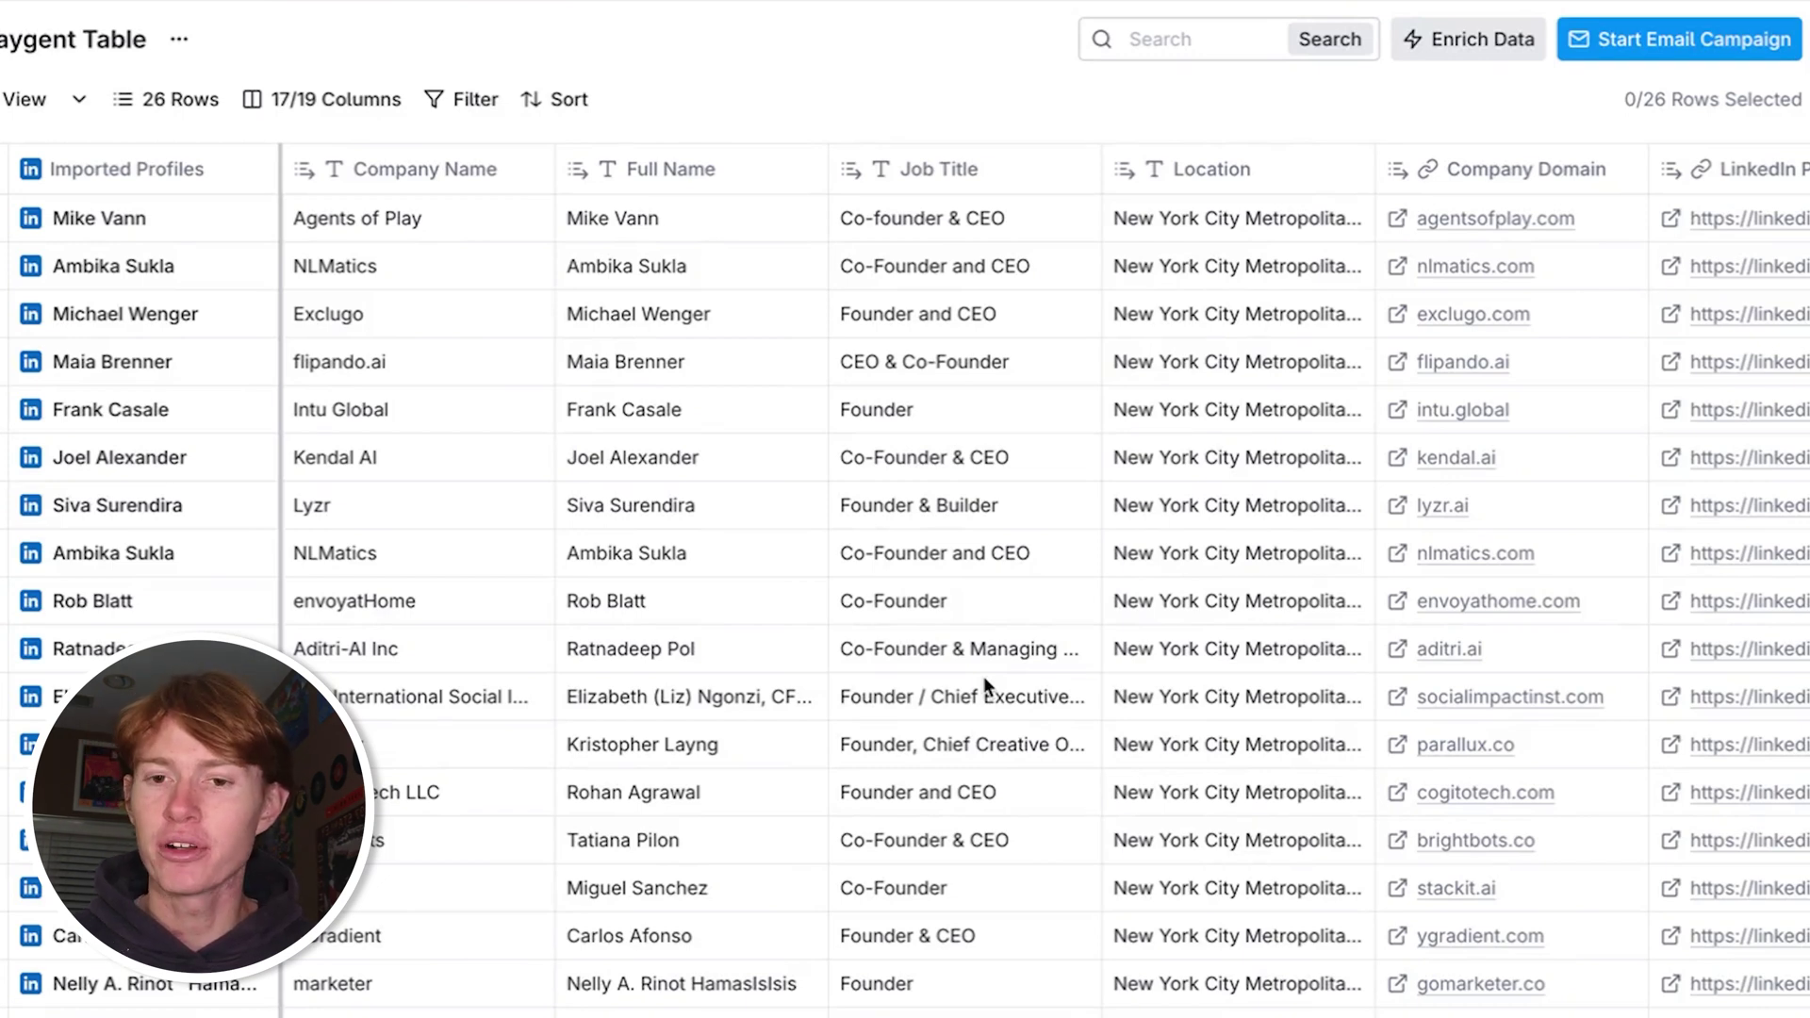
Scroll the table sideways to bring the Funding Information column into view
{"action": "scroll", "coordinate": [1207, 213], "scroll_direction": "right", "scroll_amount": 2}
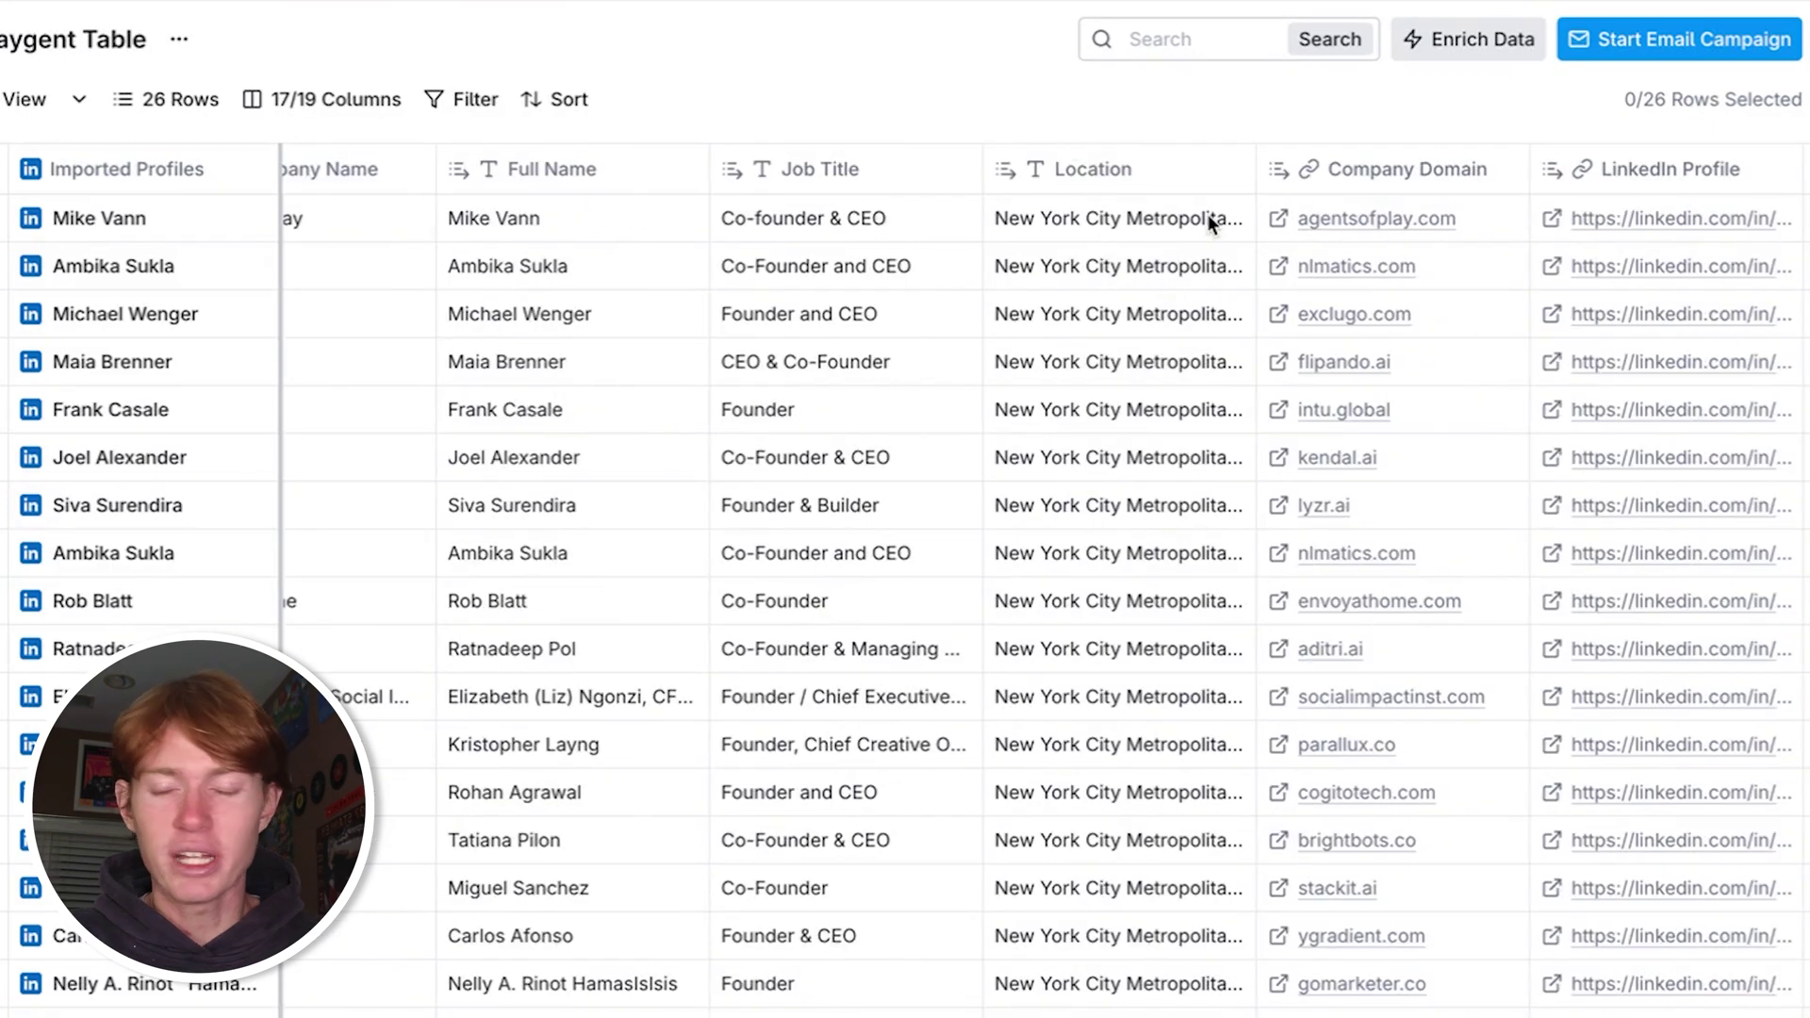
{"action": "scroll", "coordinate": [1208, 213], "scroll_direction": "right", "scroll_amount": 3}
{"action": "scroll", "coordinate": [1207, 213], "scroll_direction": "left", "scroll_amount": 1}
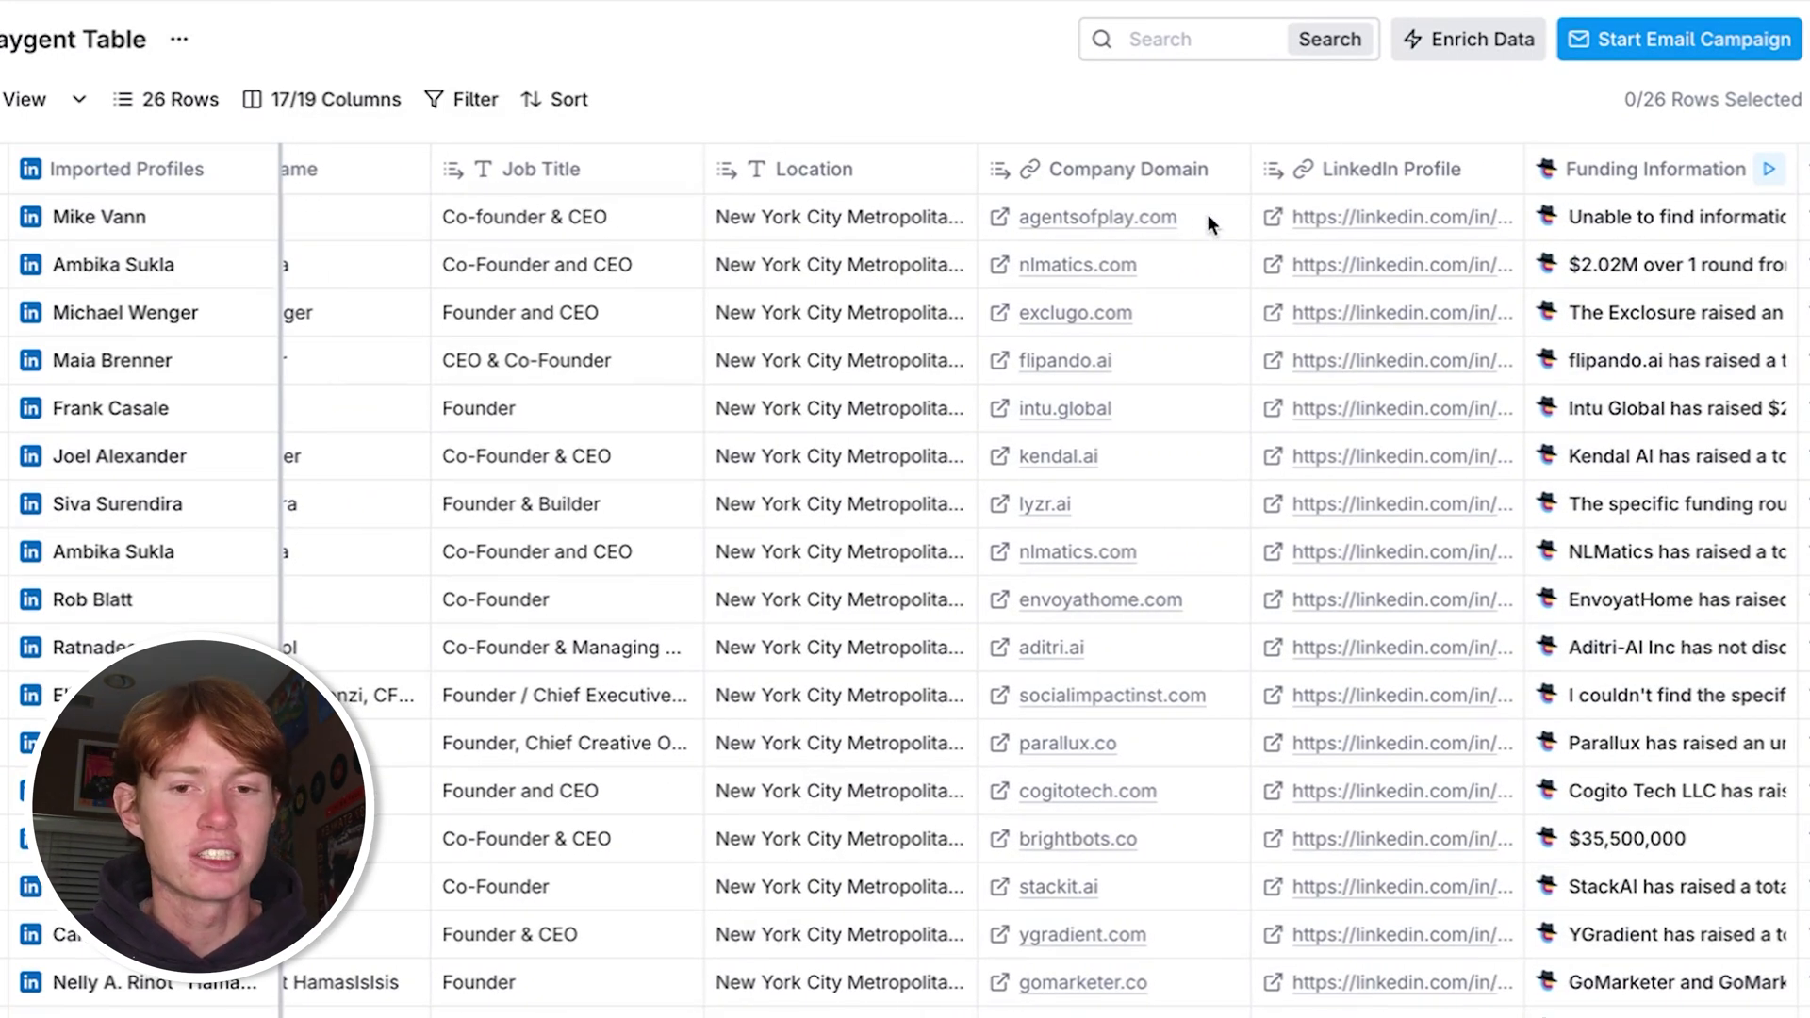
Review the Funding Information settings and the NLMatics $2.02M result with its Tracxn source
{"action": "left_click", "coordinate": [1553, 172]}
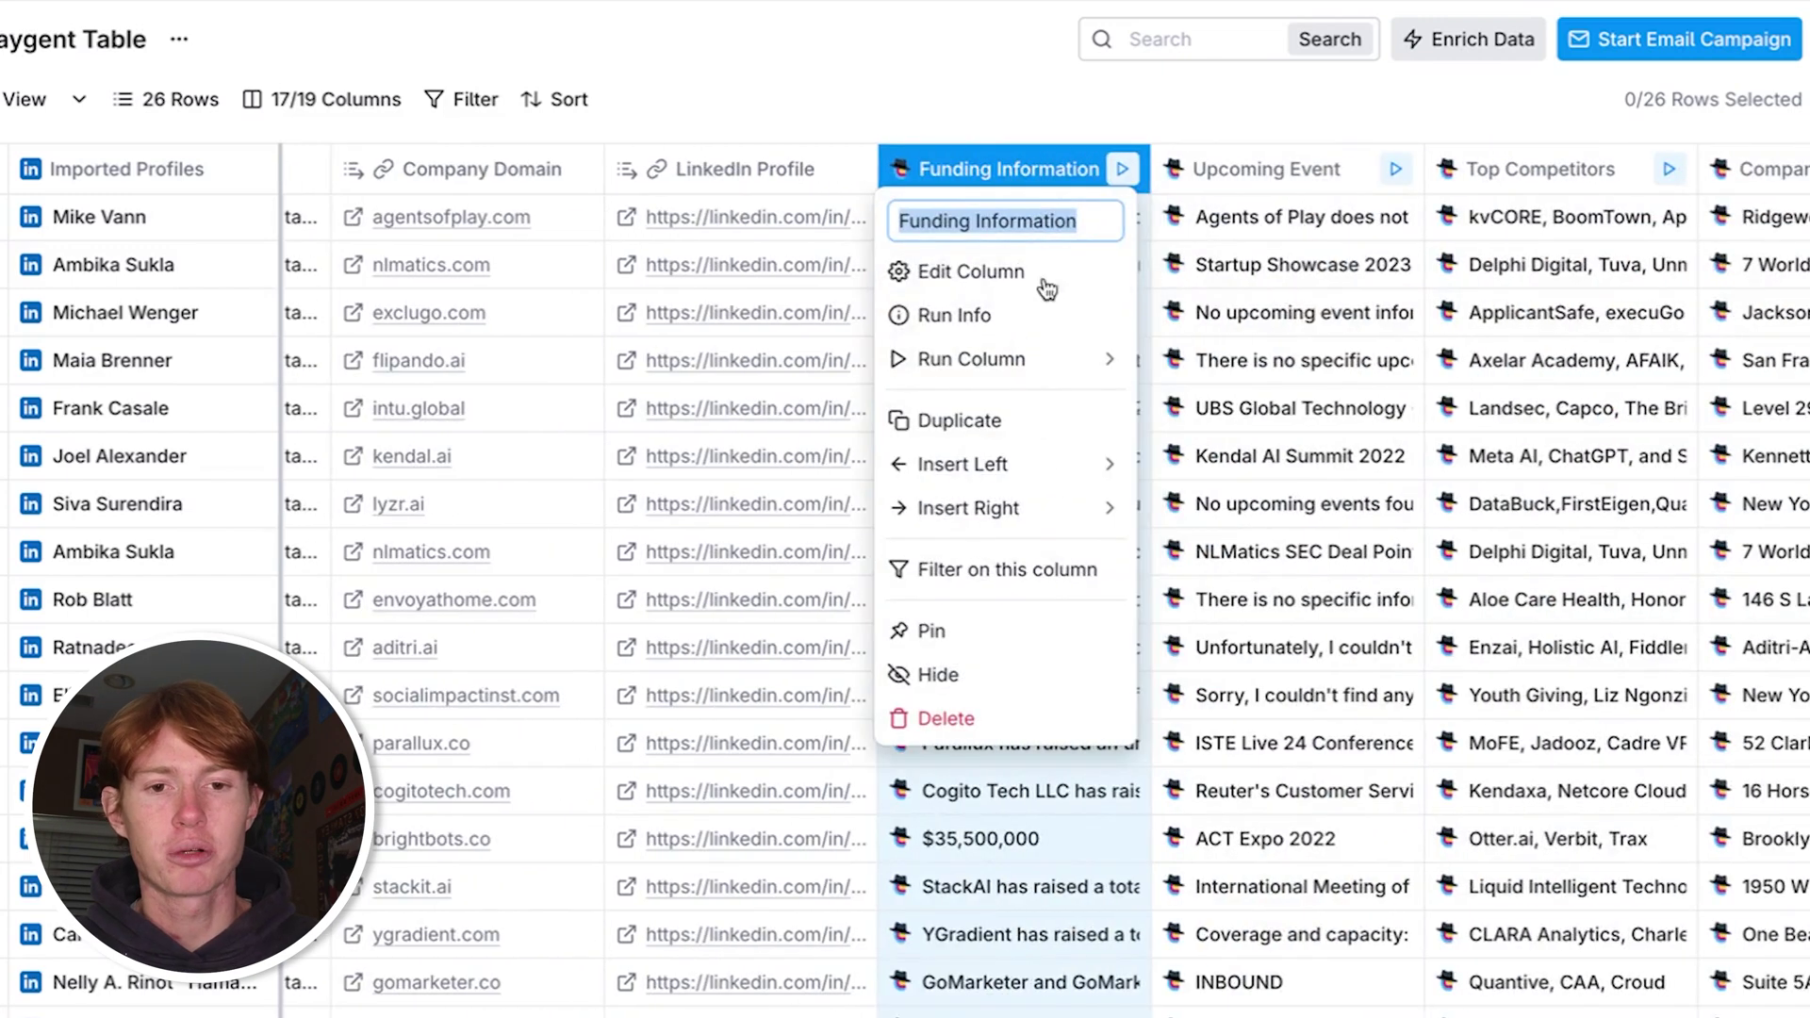
{"action": "left_click", "coordinate": [971, 271]}
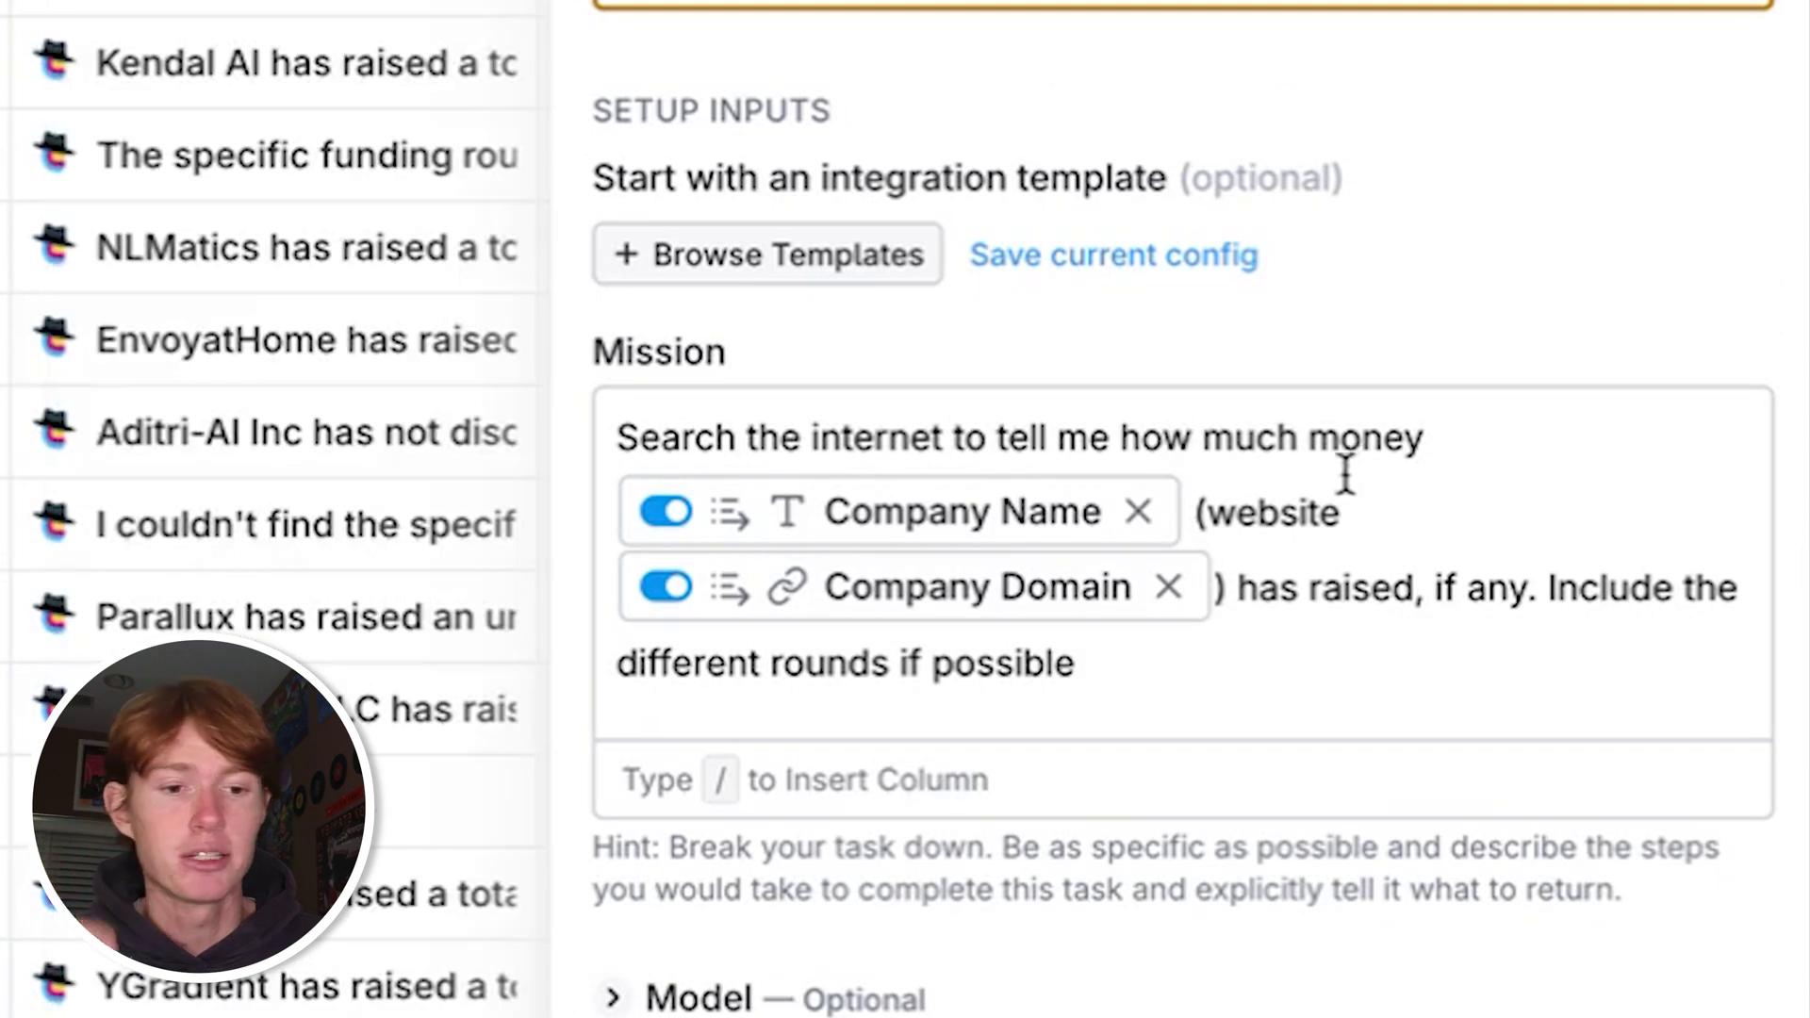
{"action": "mouse_move", "coordinate": [1190, 565]}
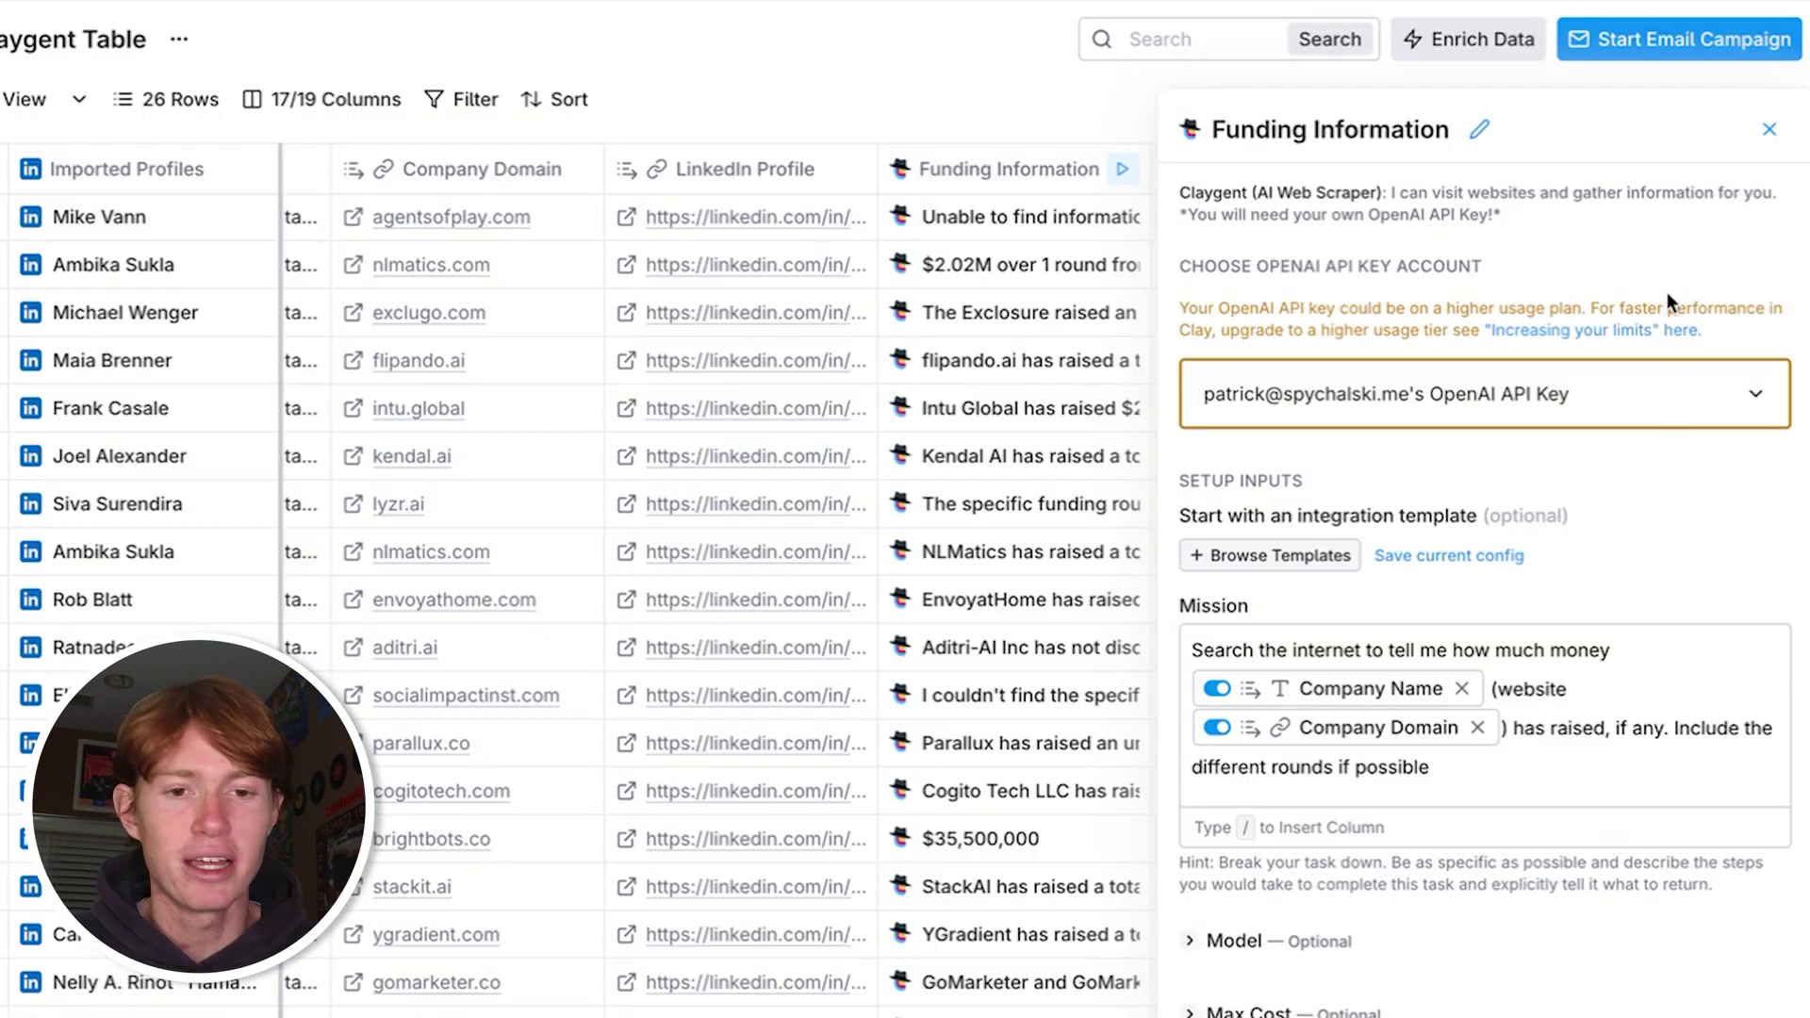
{"action": "left_click", "coordinate": [997, 266]}
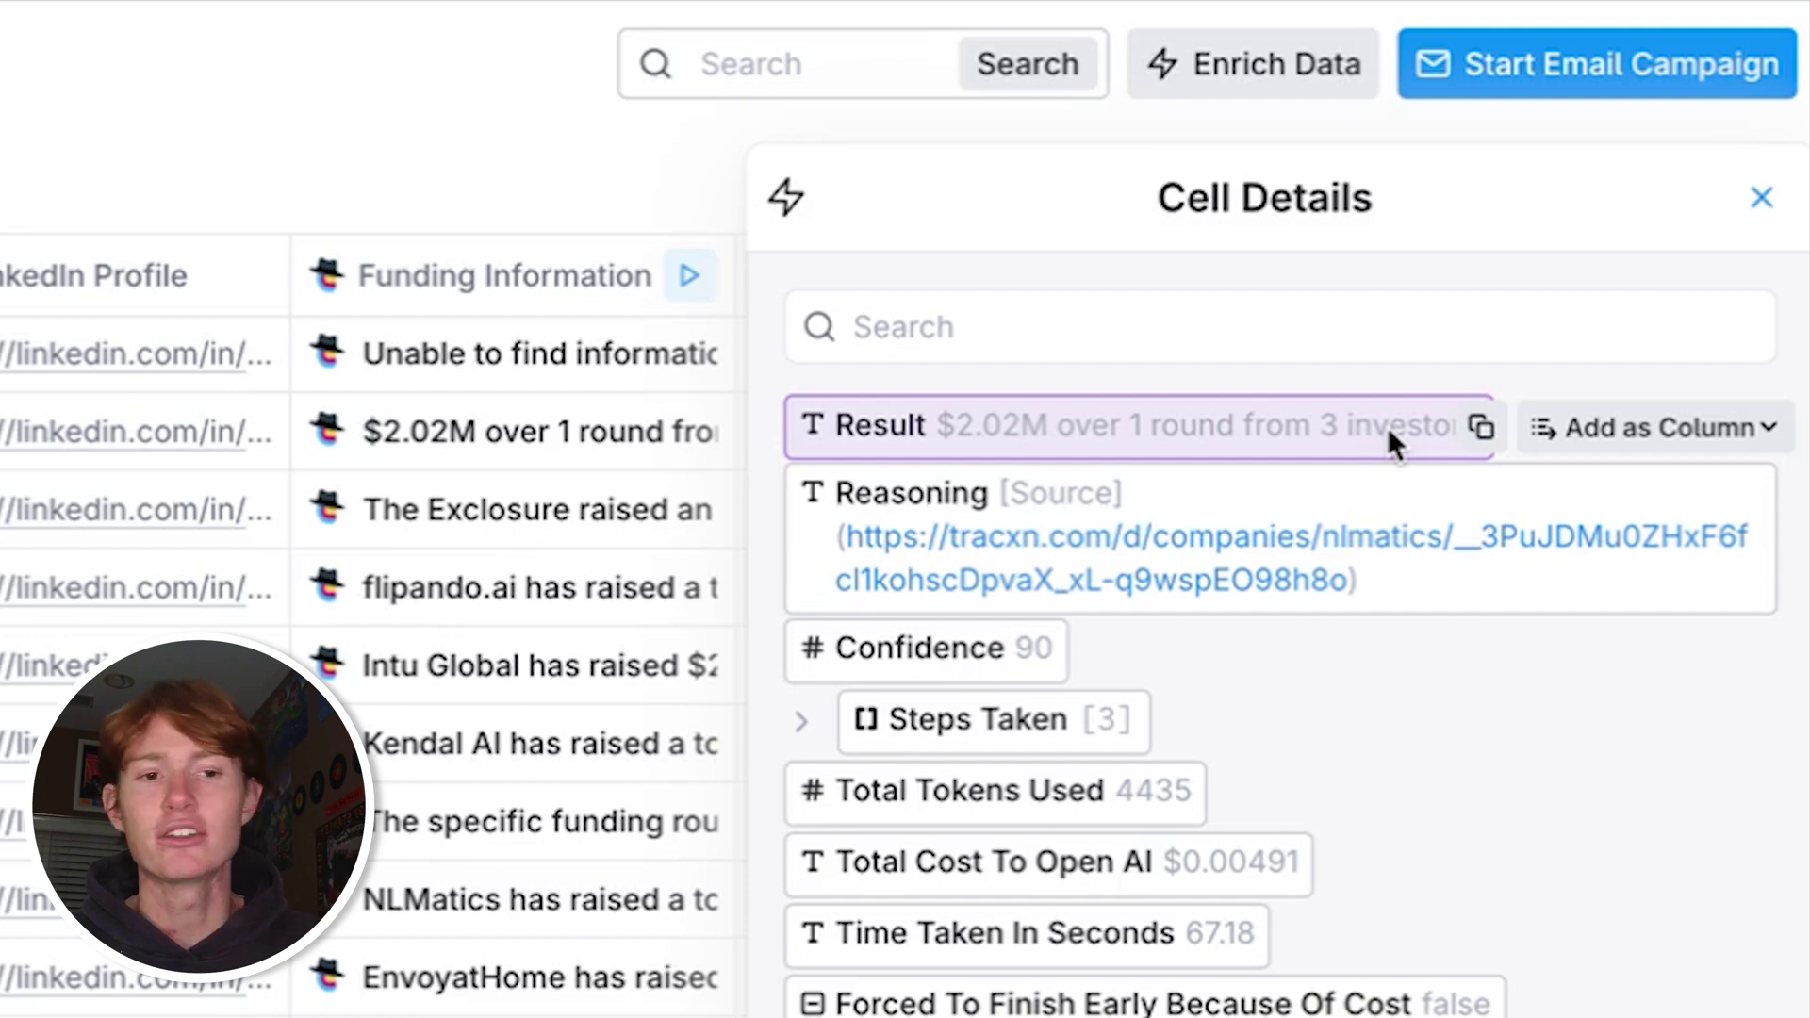
{"action": "left_click", "coordinate": [1212, 577]}
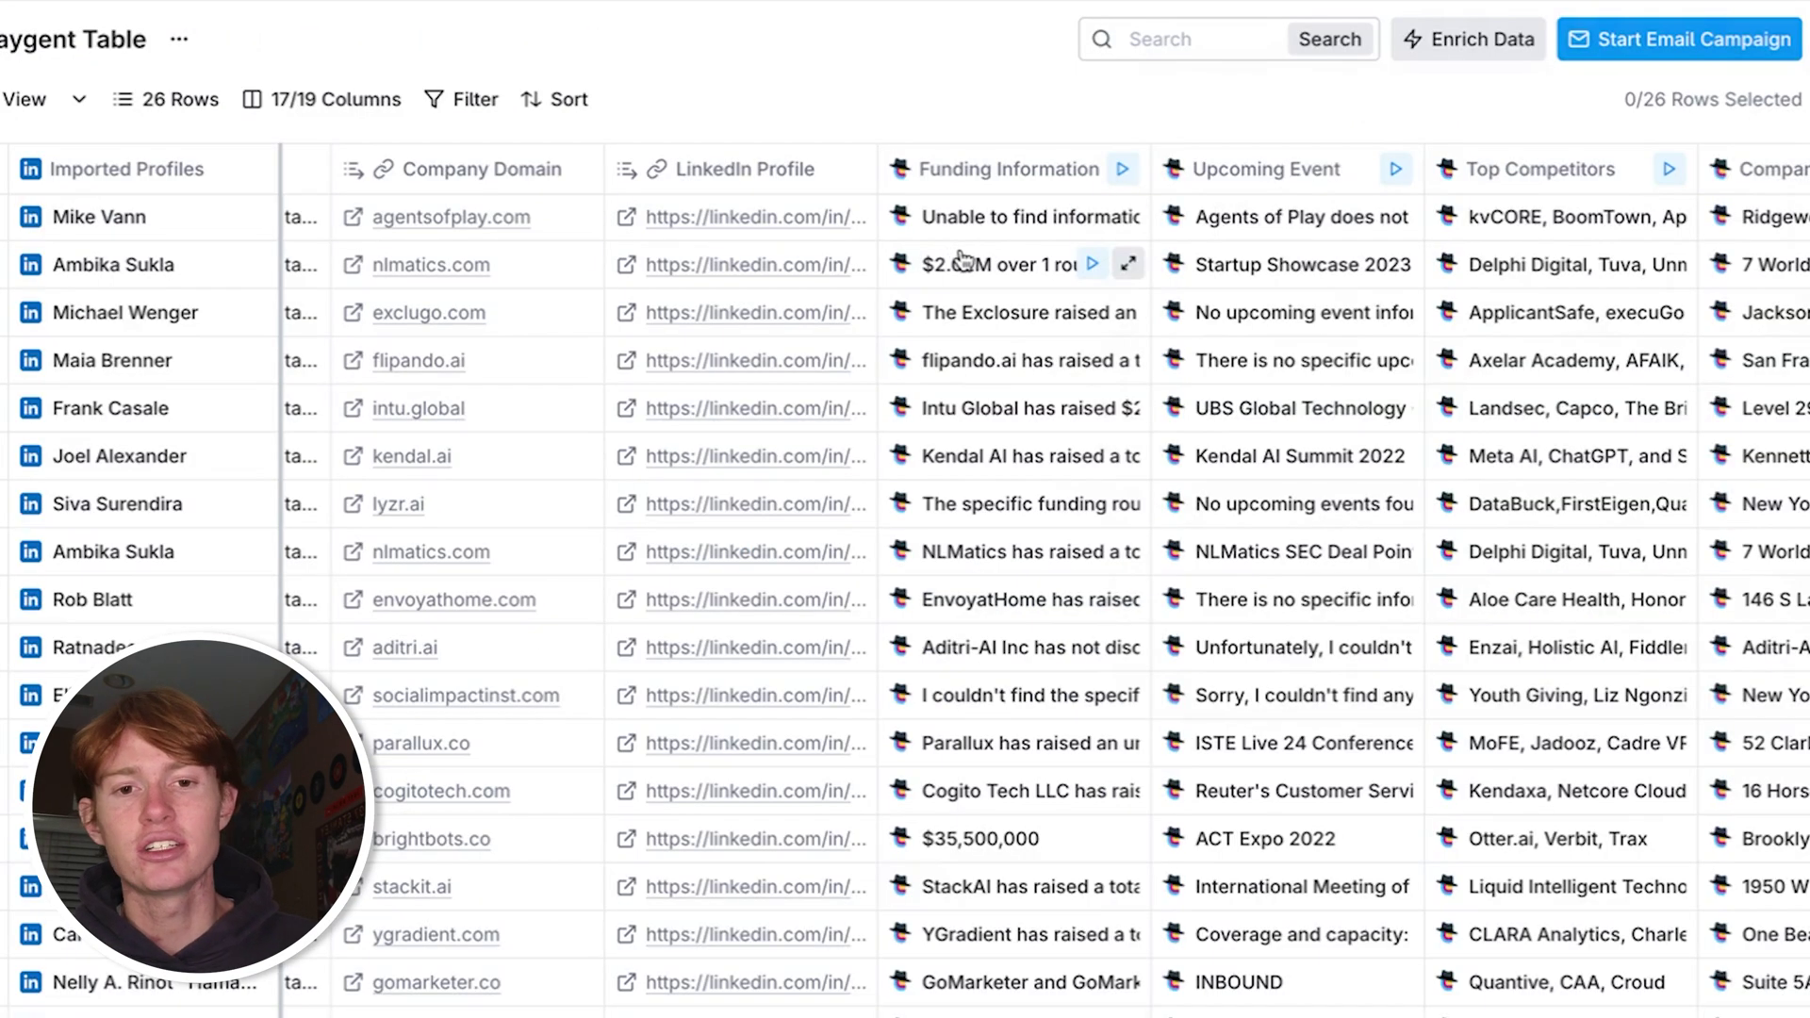
{"action": "left_click", "coordinate": [962, 262]}
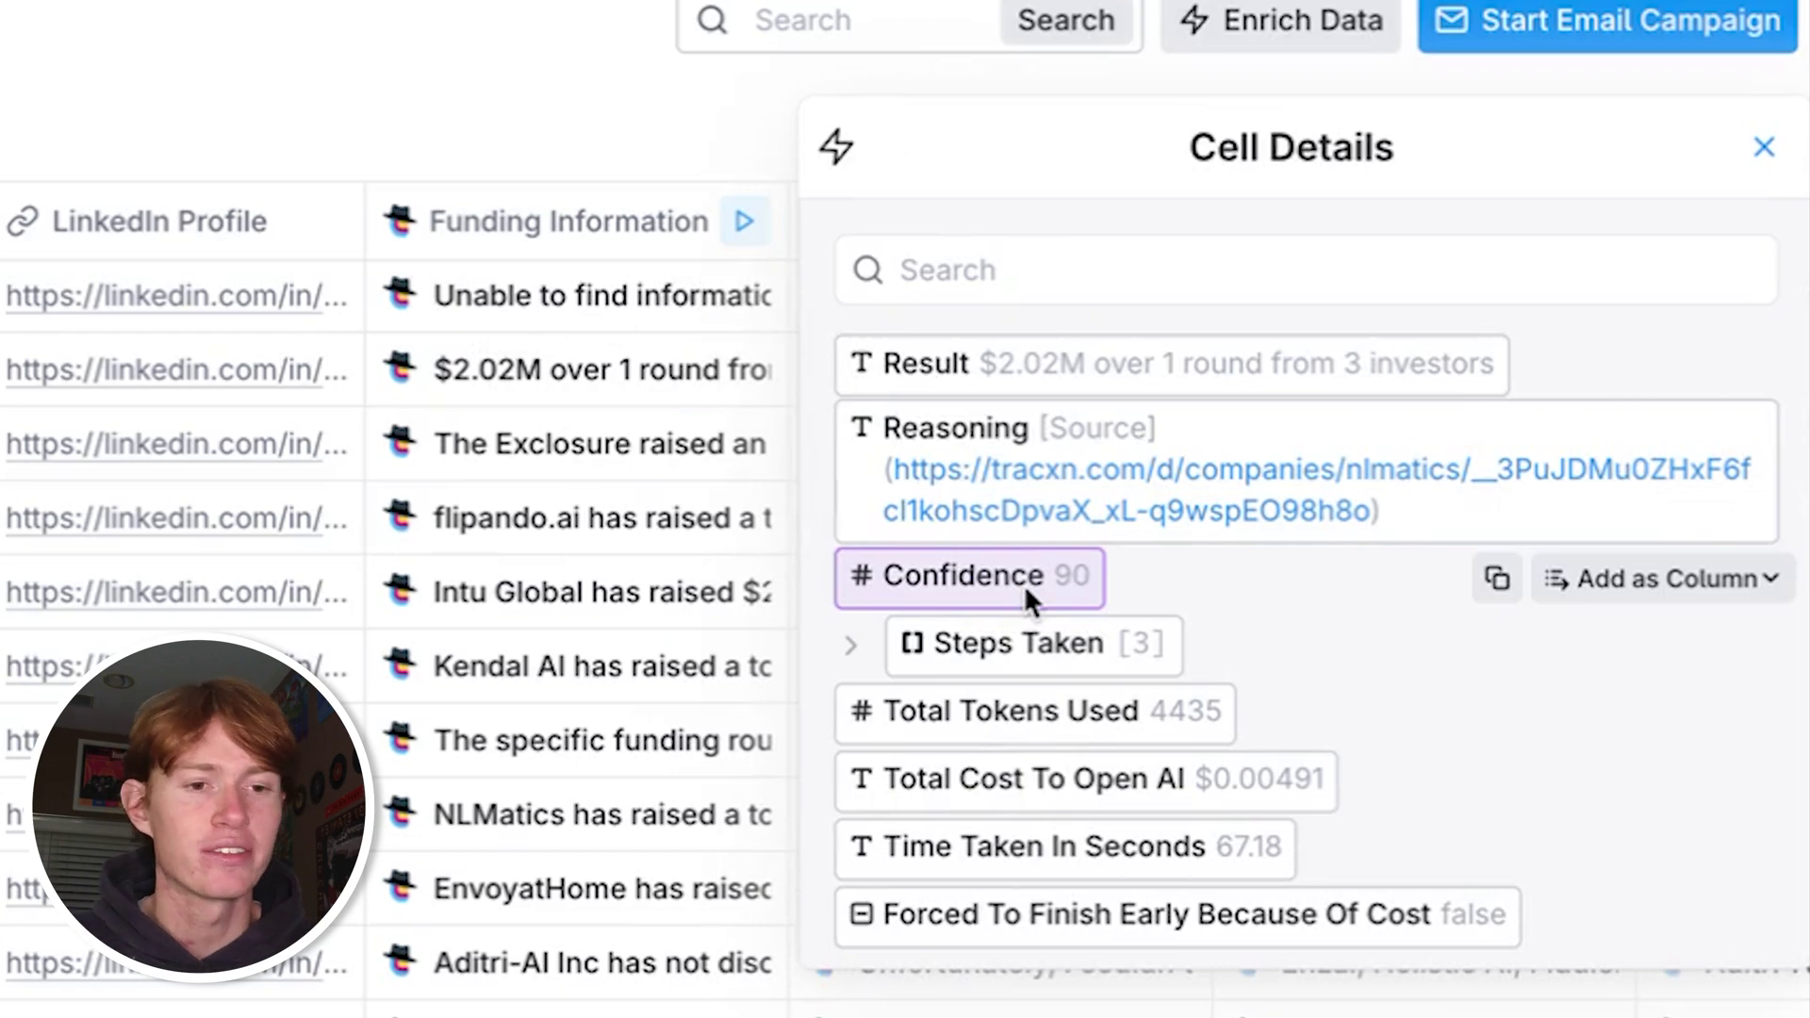
Close the cell details and check the Upcoming Event column's Startup Showcase 2023 result
{"action": "key", "text": "Escape"}
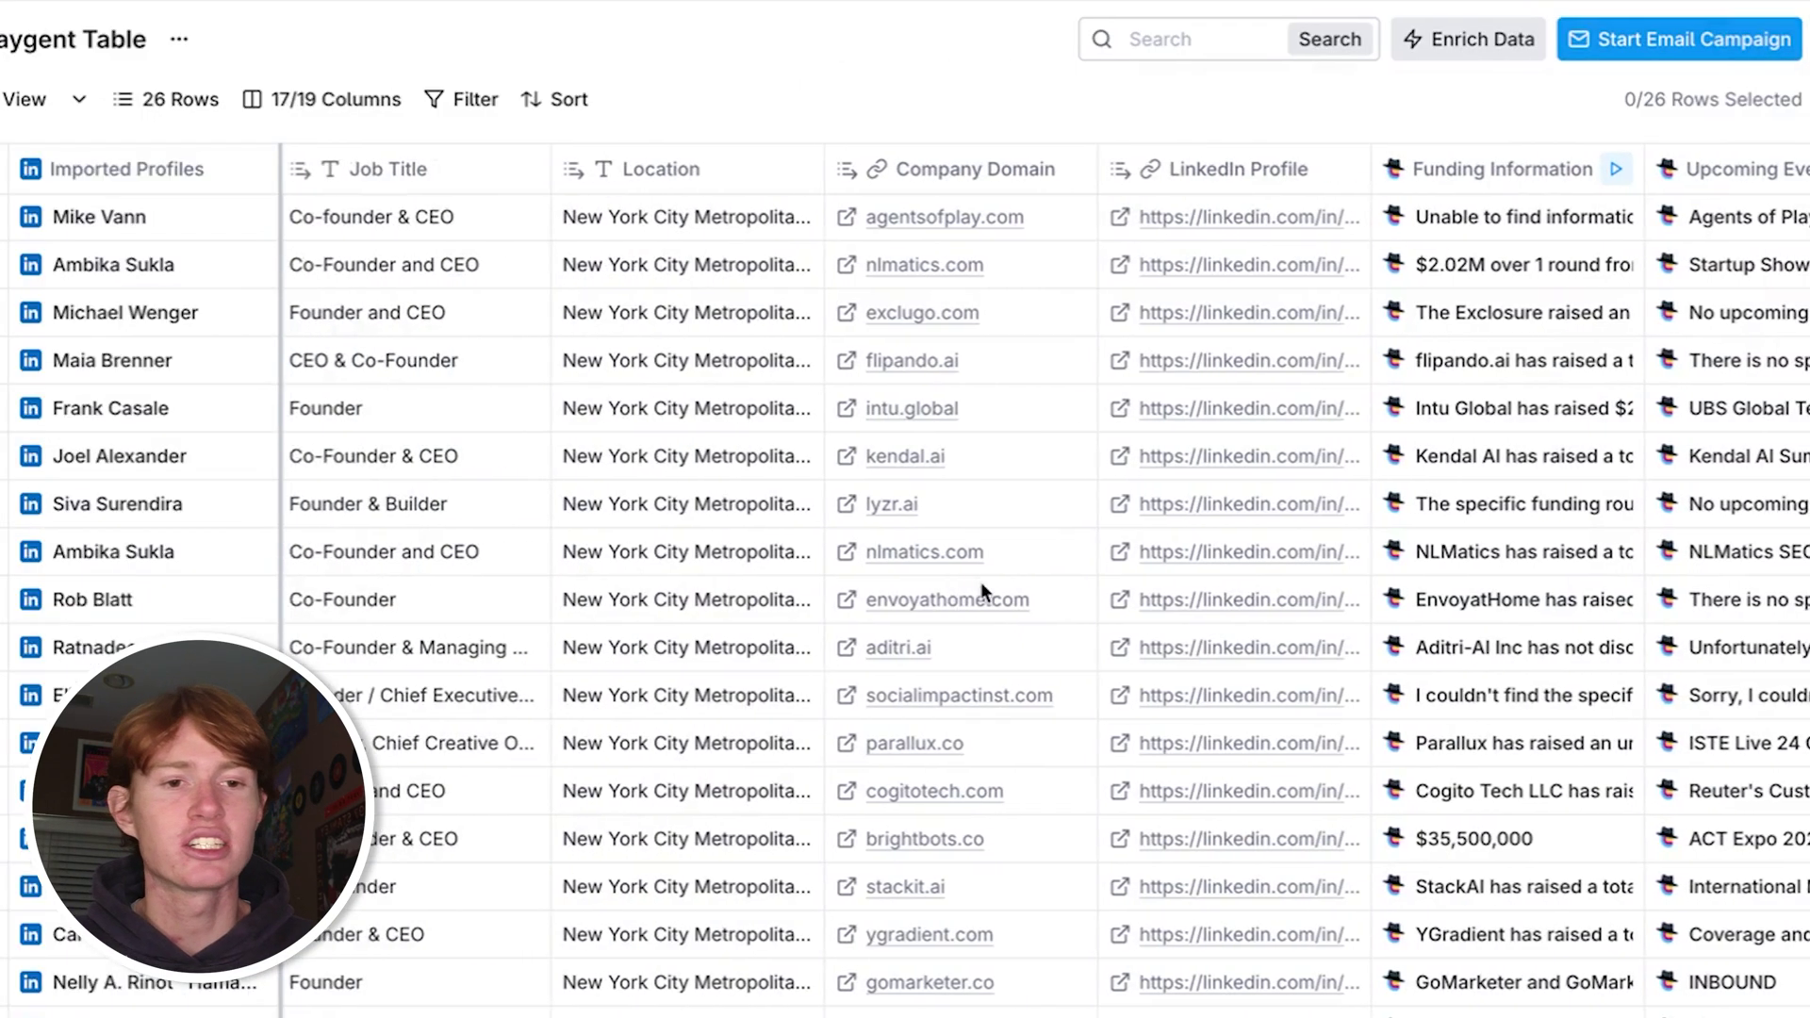
{"action": "scroll", "coordinate": [981, 581], "scroll_direction": "right", "scroll_amount": 2}
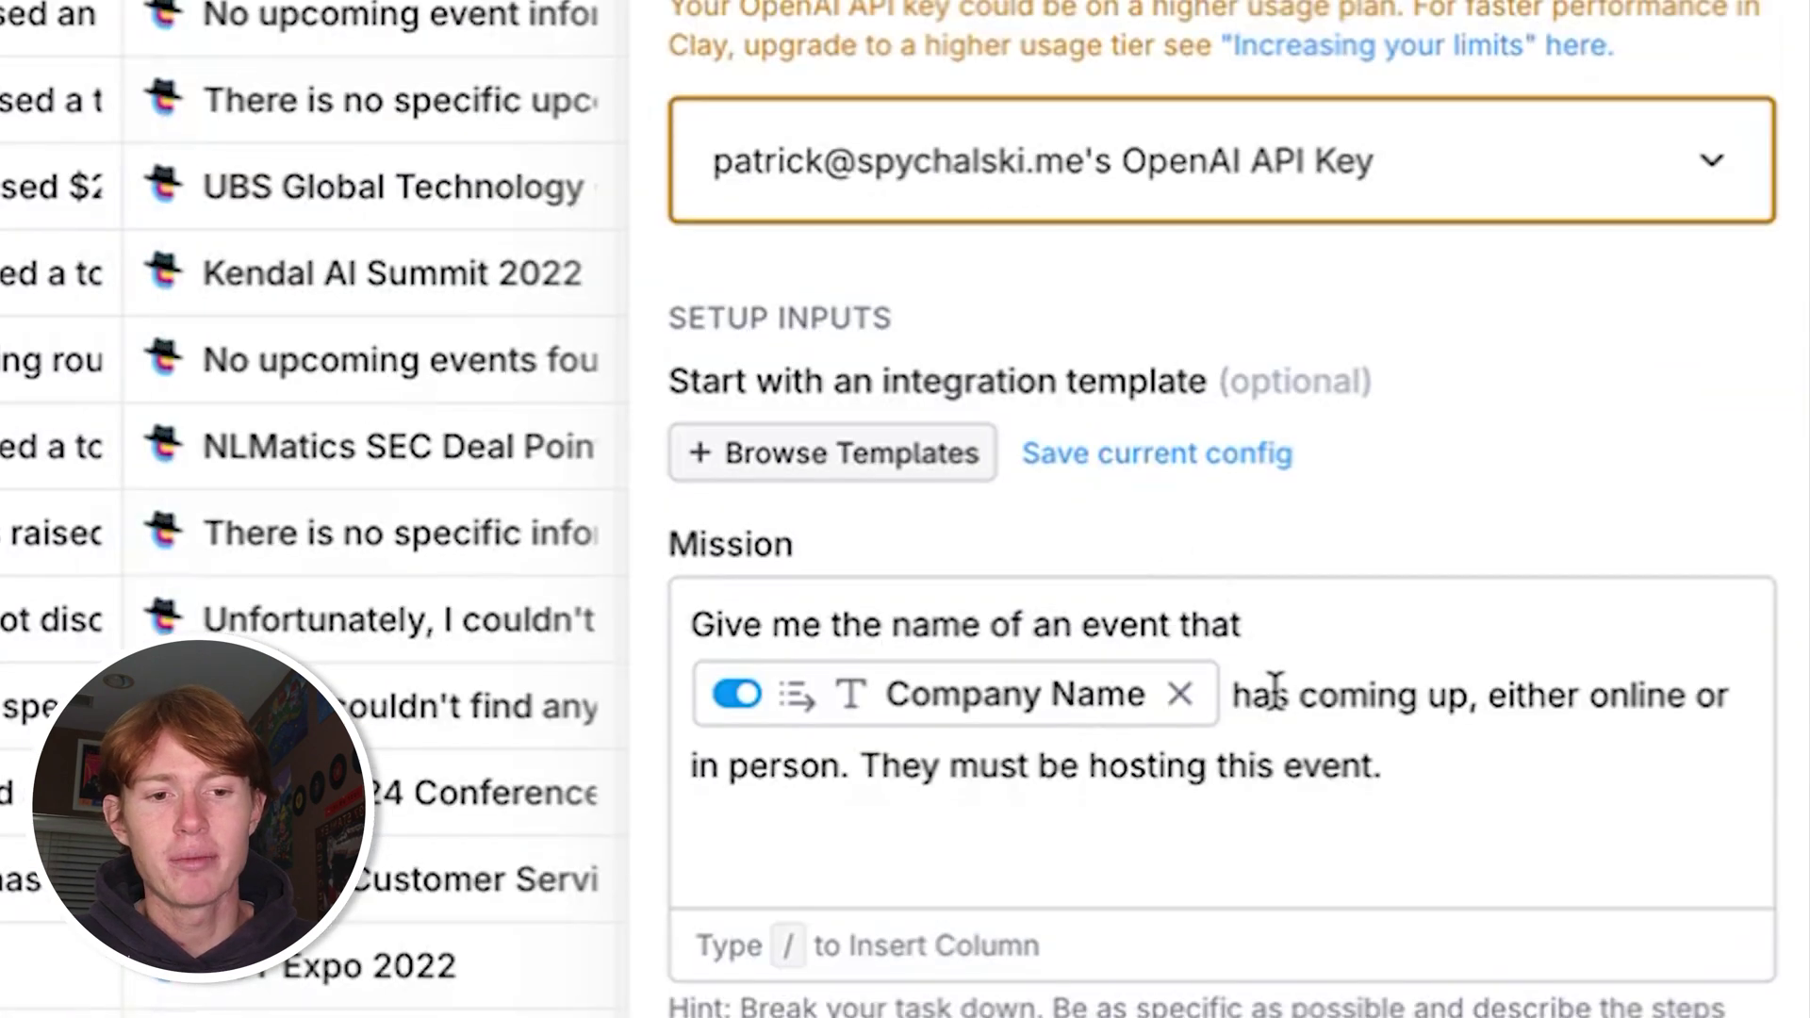
{"action": "mouse_move", "coordinate": [1129, 726]}
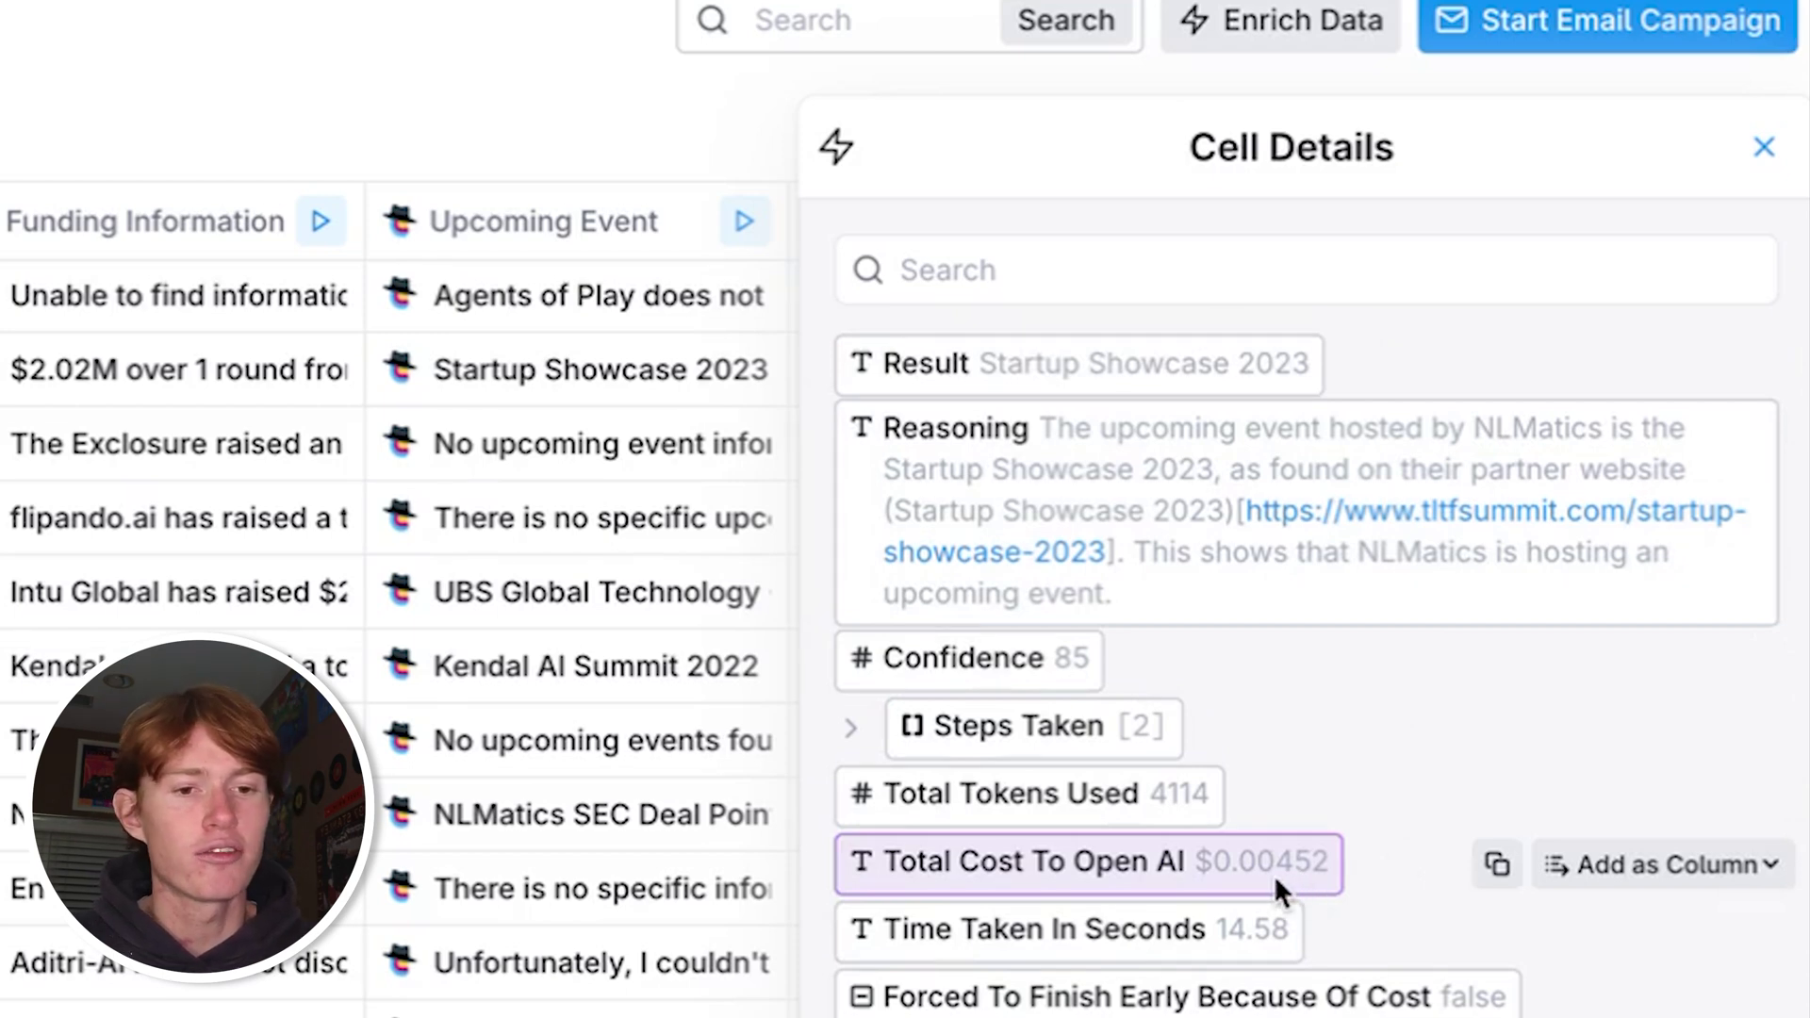
{"action": "key", "text": "Escape"}
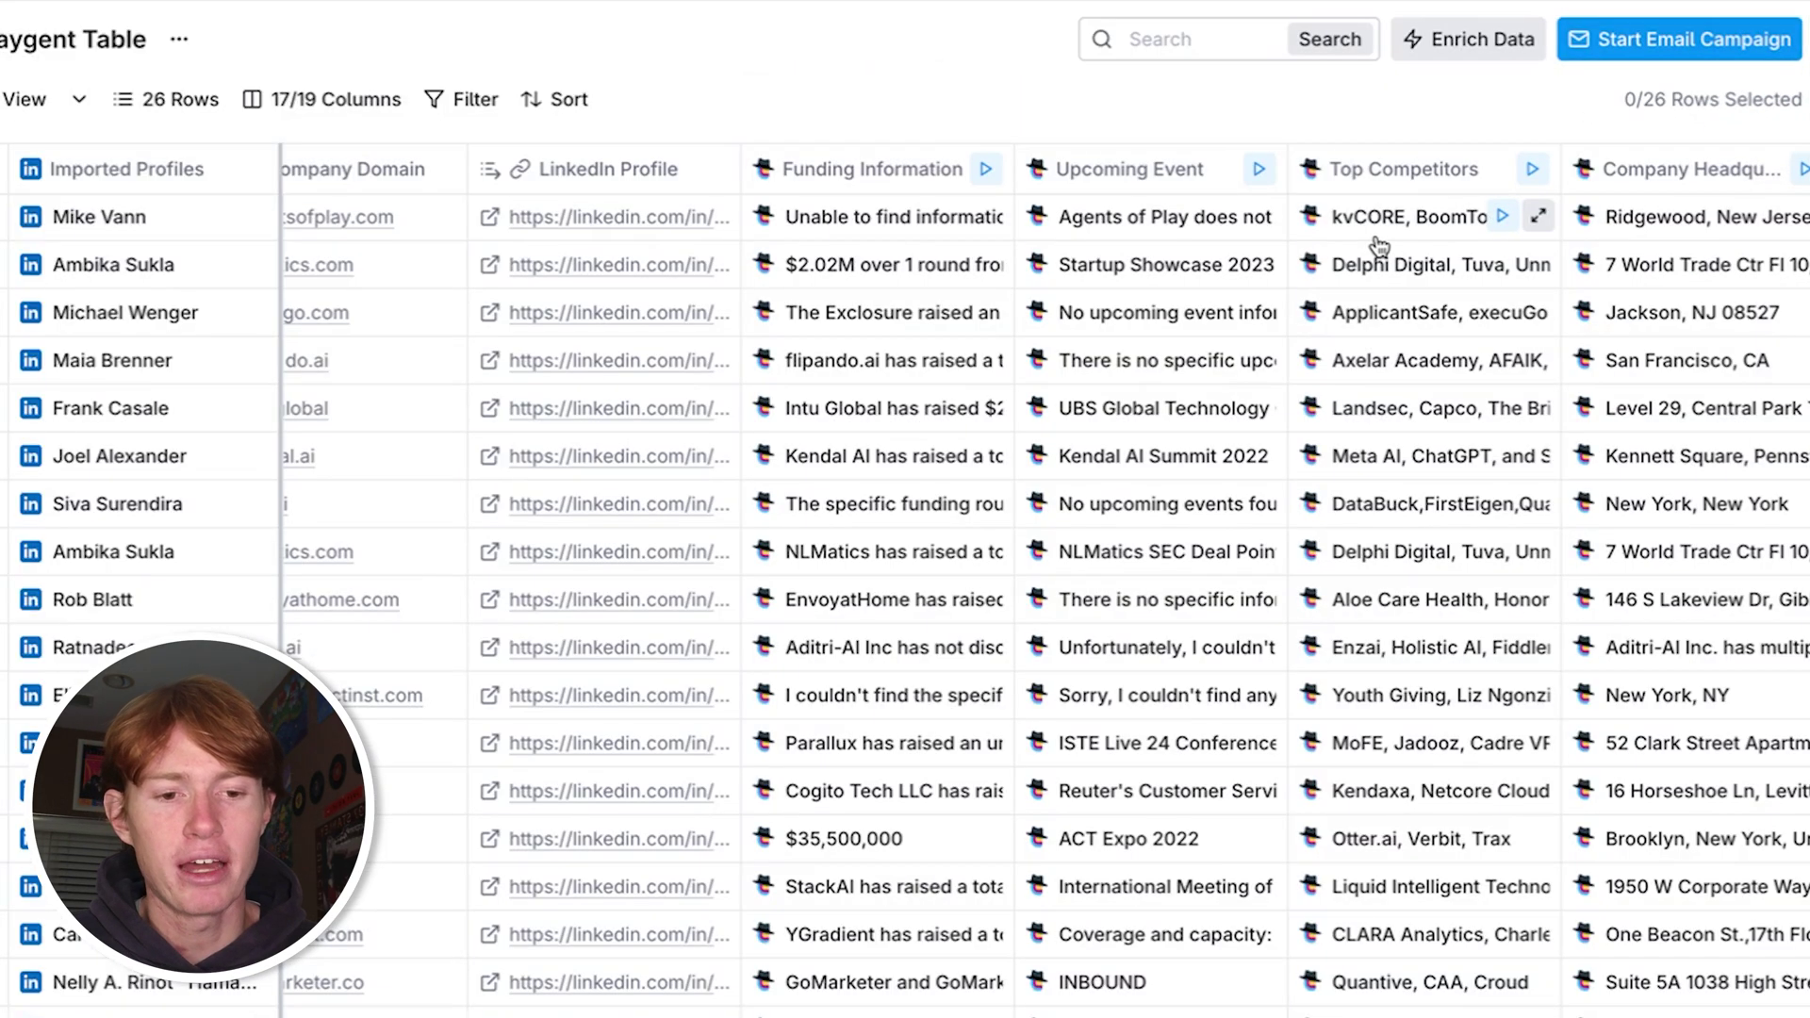
Open the Top Competitors column's Claygent settings
{"action": "scroll", "coordinate": [1376, 216], "scroll_direction": "right", "scroll_amount": 4}
{"action": "left_click", "coordinate": [999, 170]}
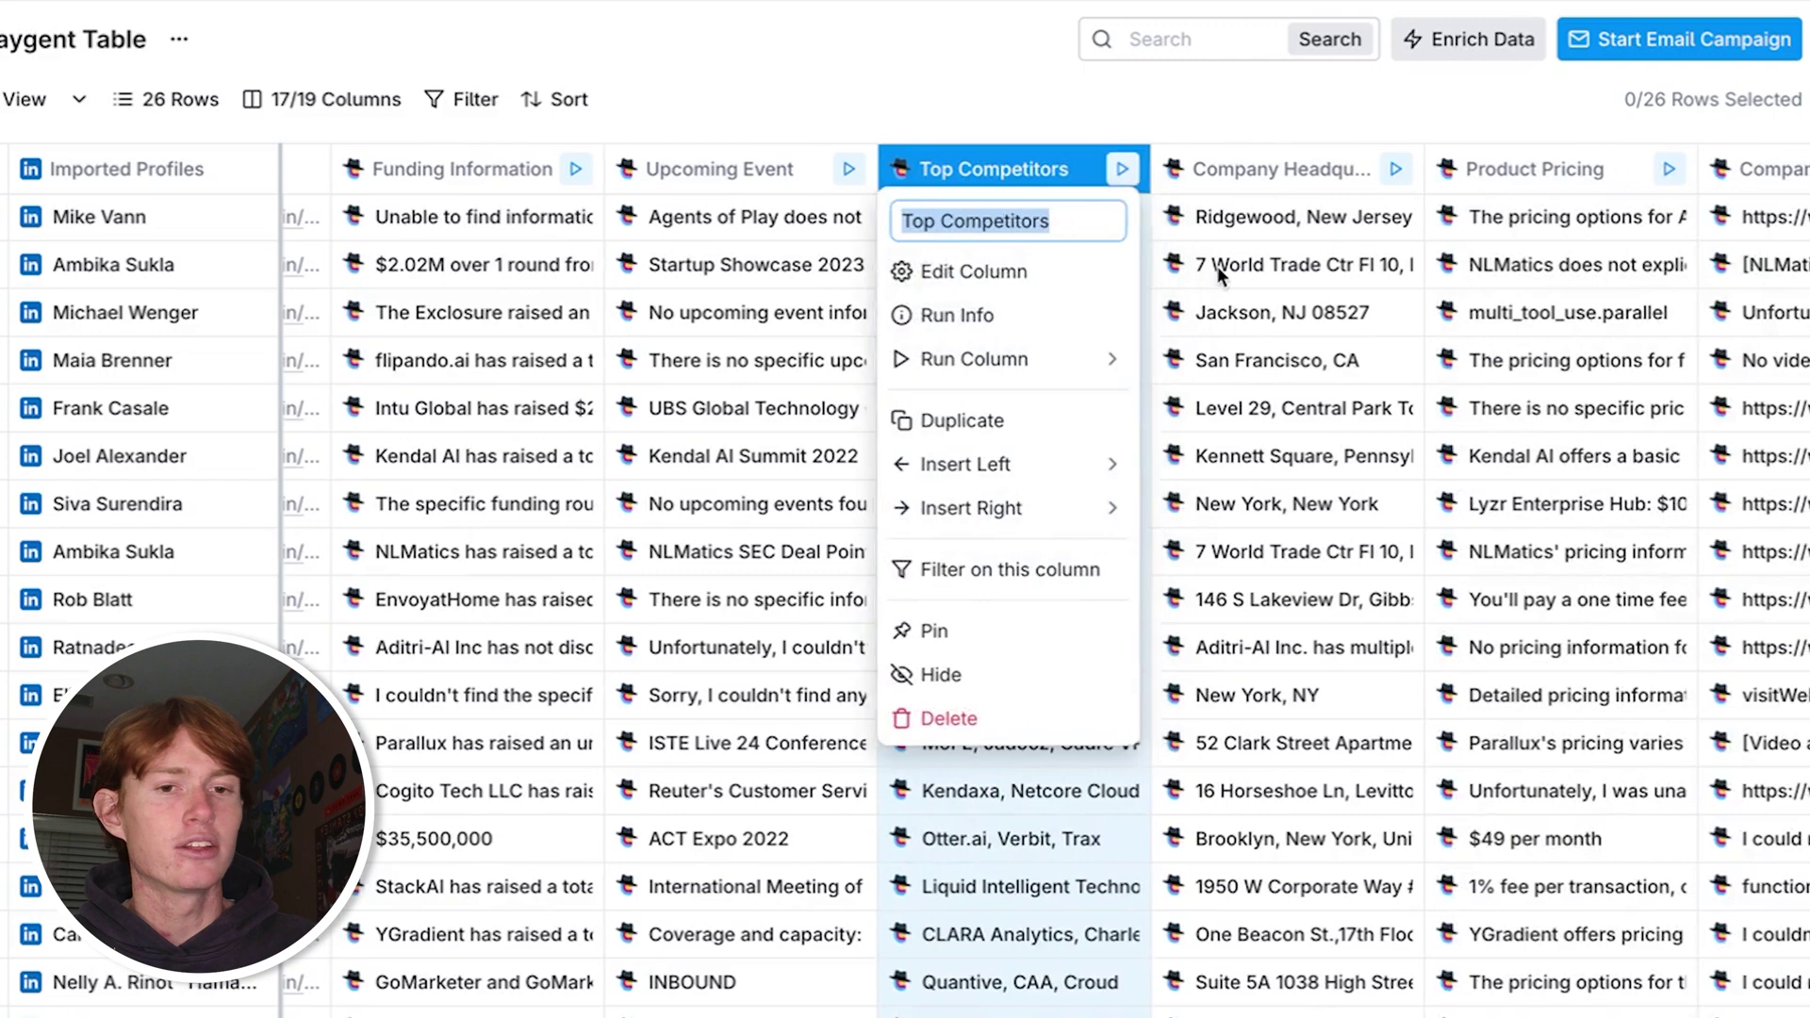
{"action": "left_click", "coordinate": [970, 271]}
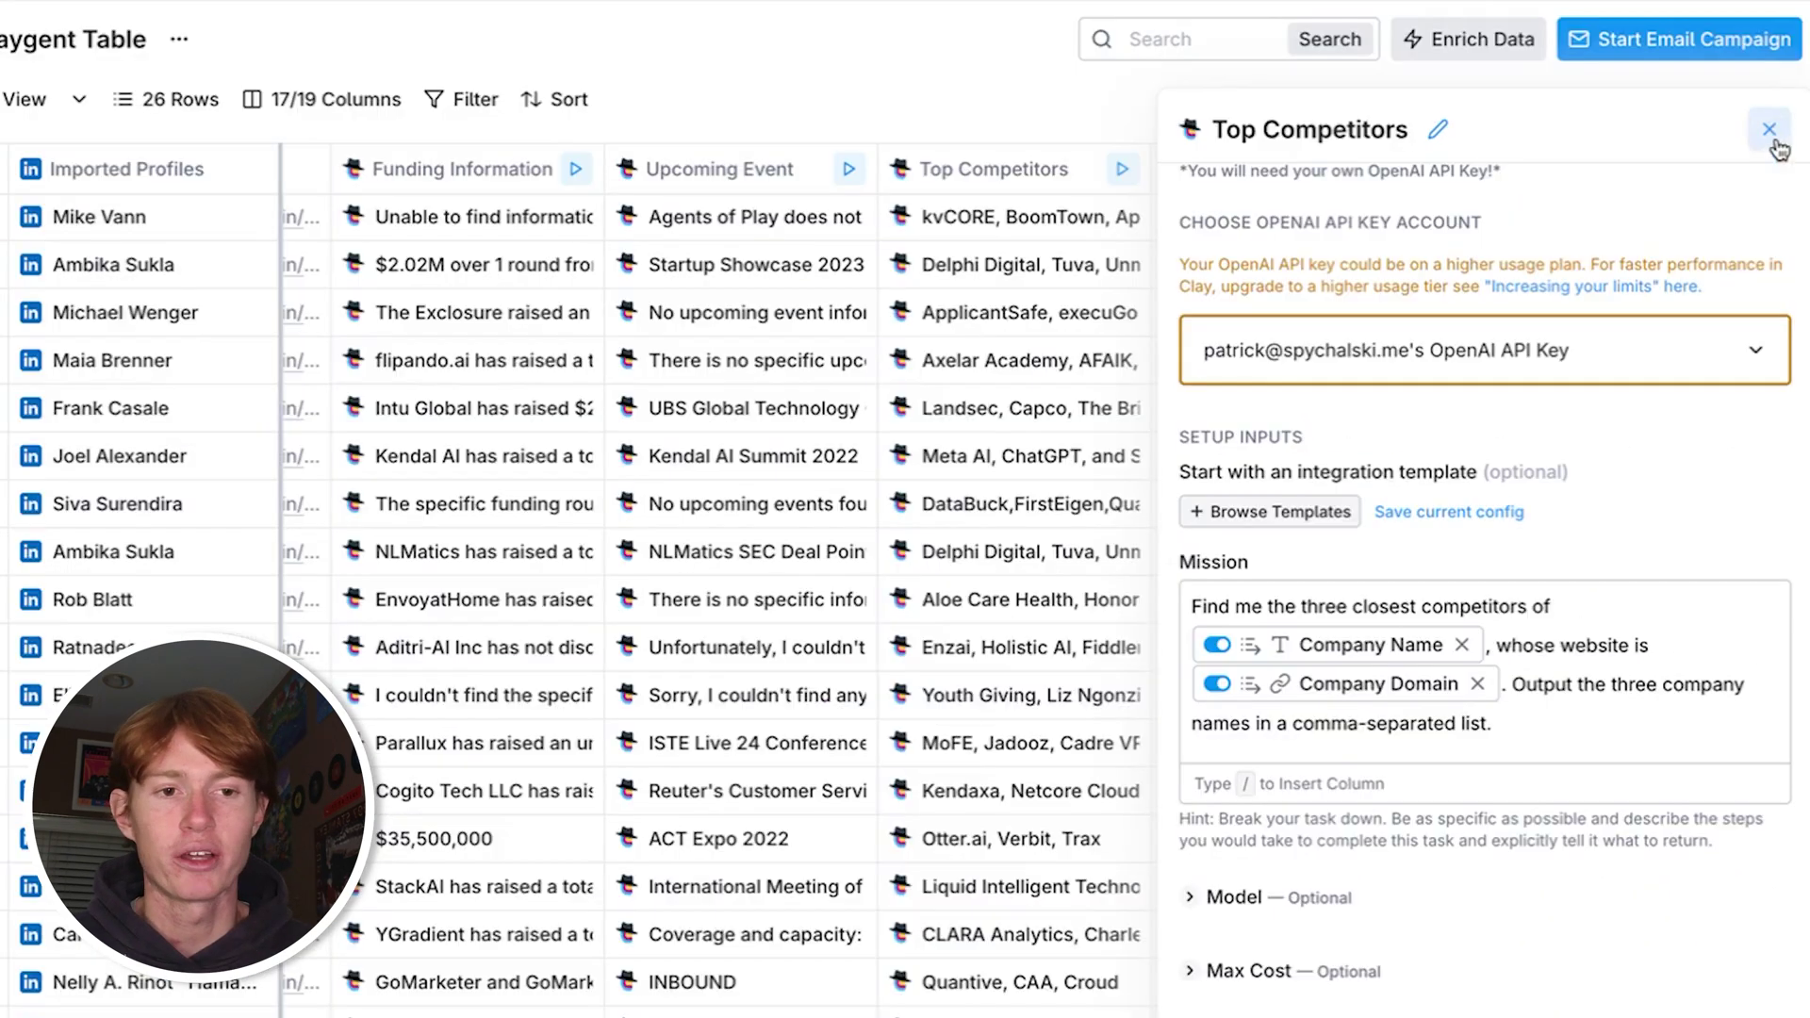
Inspect competitor results such as Axelar Academy, DataBuck, Aloe Care Health and MoFE
{"action": "left_click", "coordinate": [328, 121]}
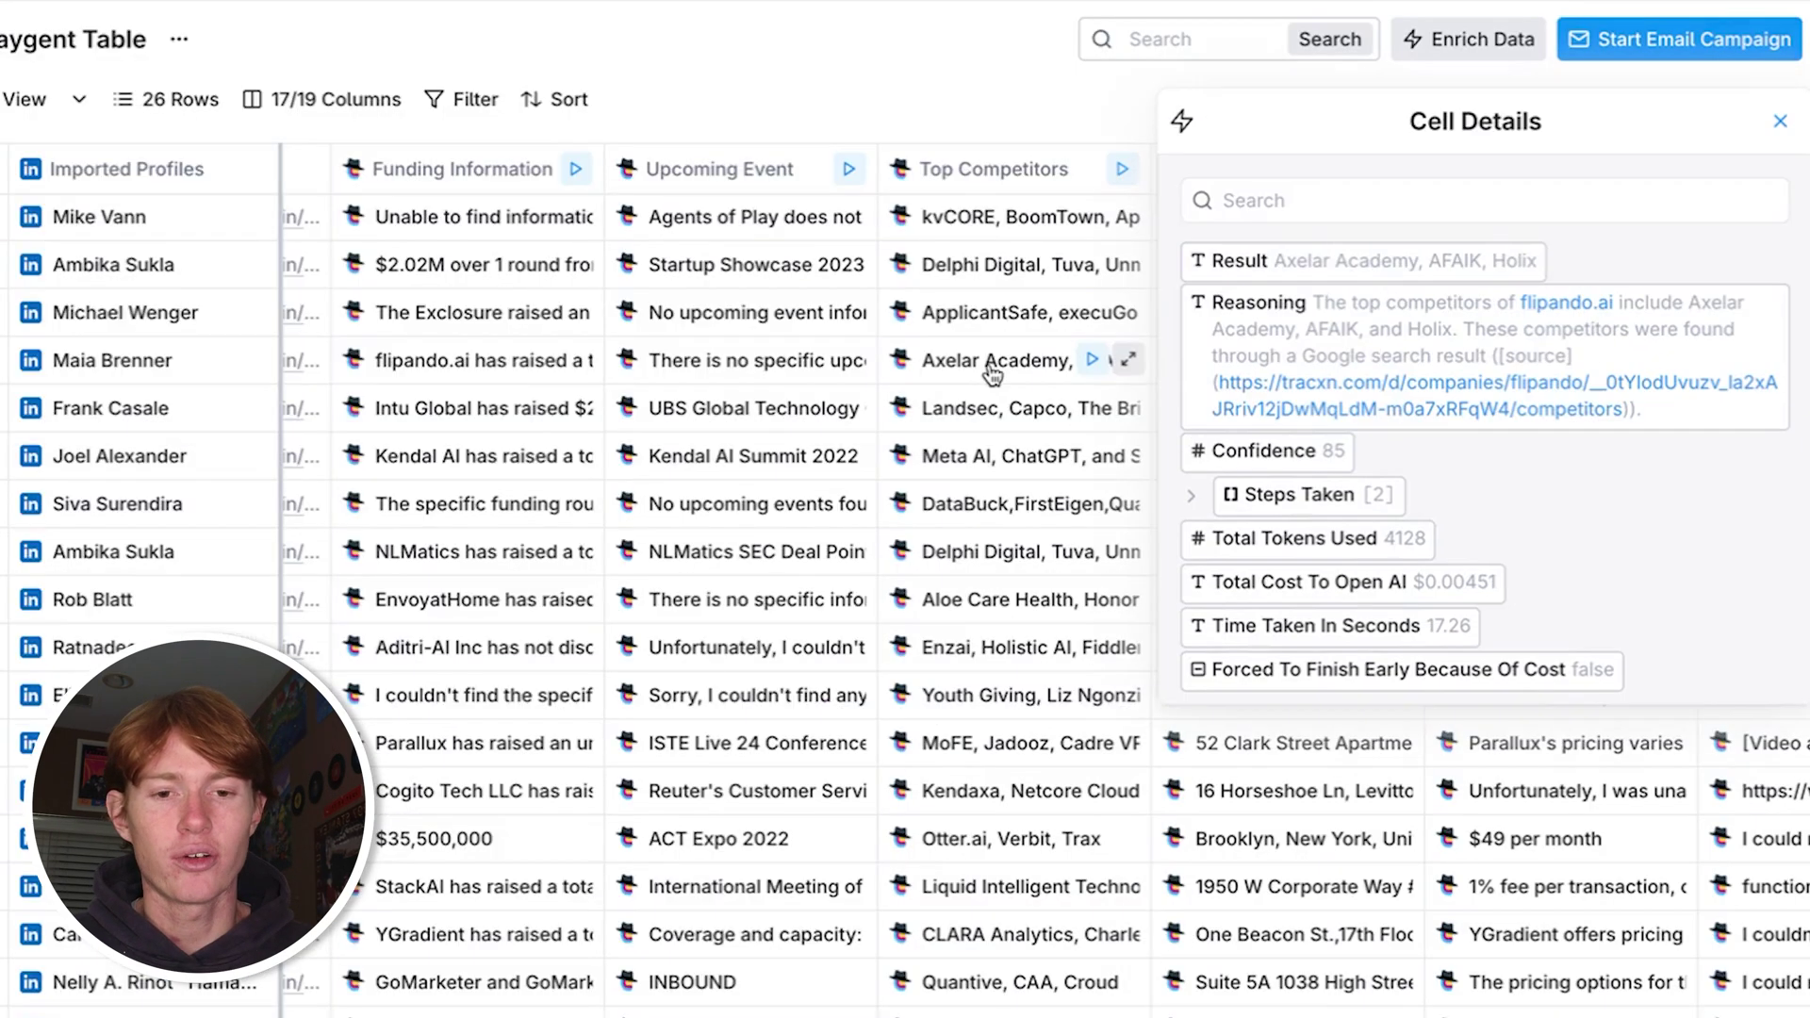
{"action": "left_click", "coordinate": [1002, 509]}
{"action": "left_click", "coordinate": [1002, 603]}
{"action": "left_click", "coordinate": [1007, 746]}
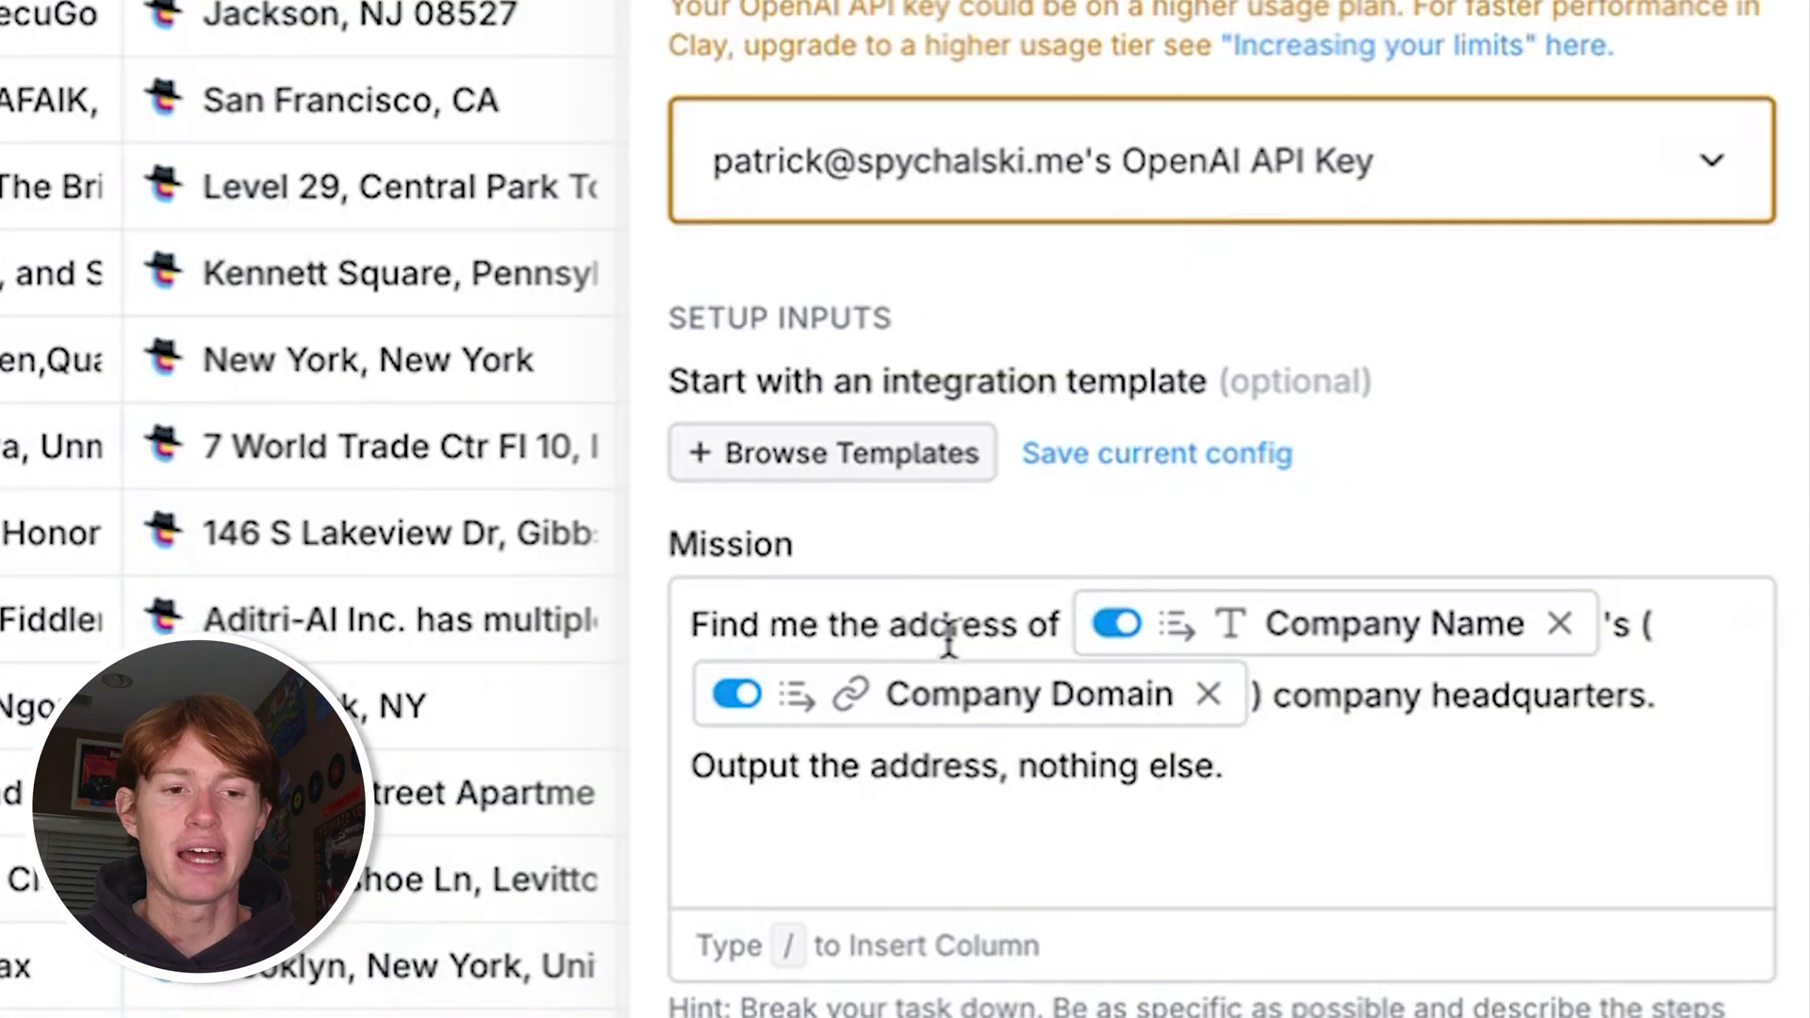
Review the headquarters mission and check the 7 World Trade Ctr headquarters result
{"action": "mouse_move", "coordinate": [1593, 659]}
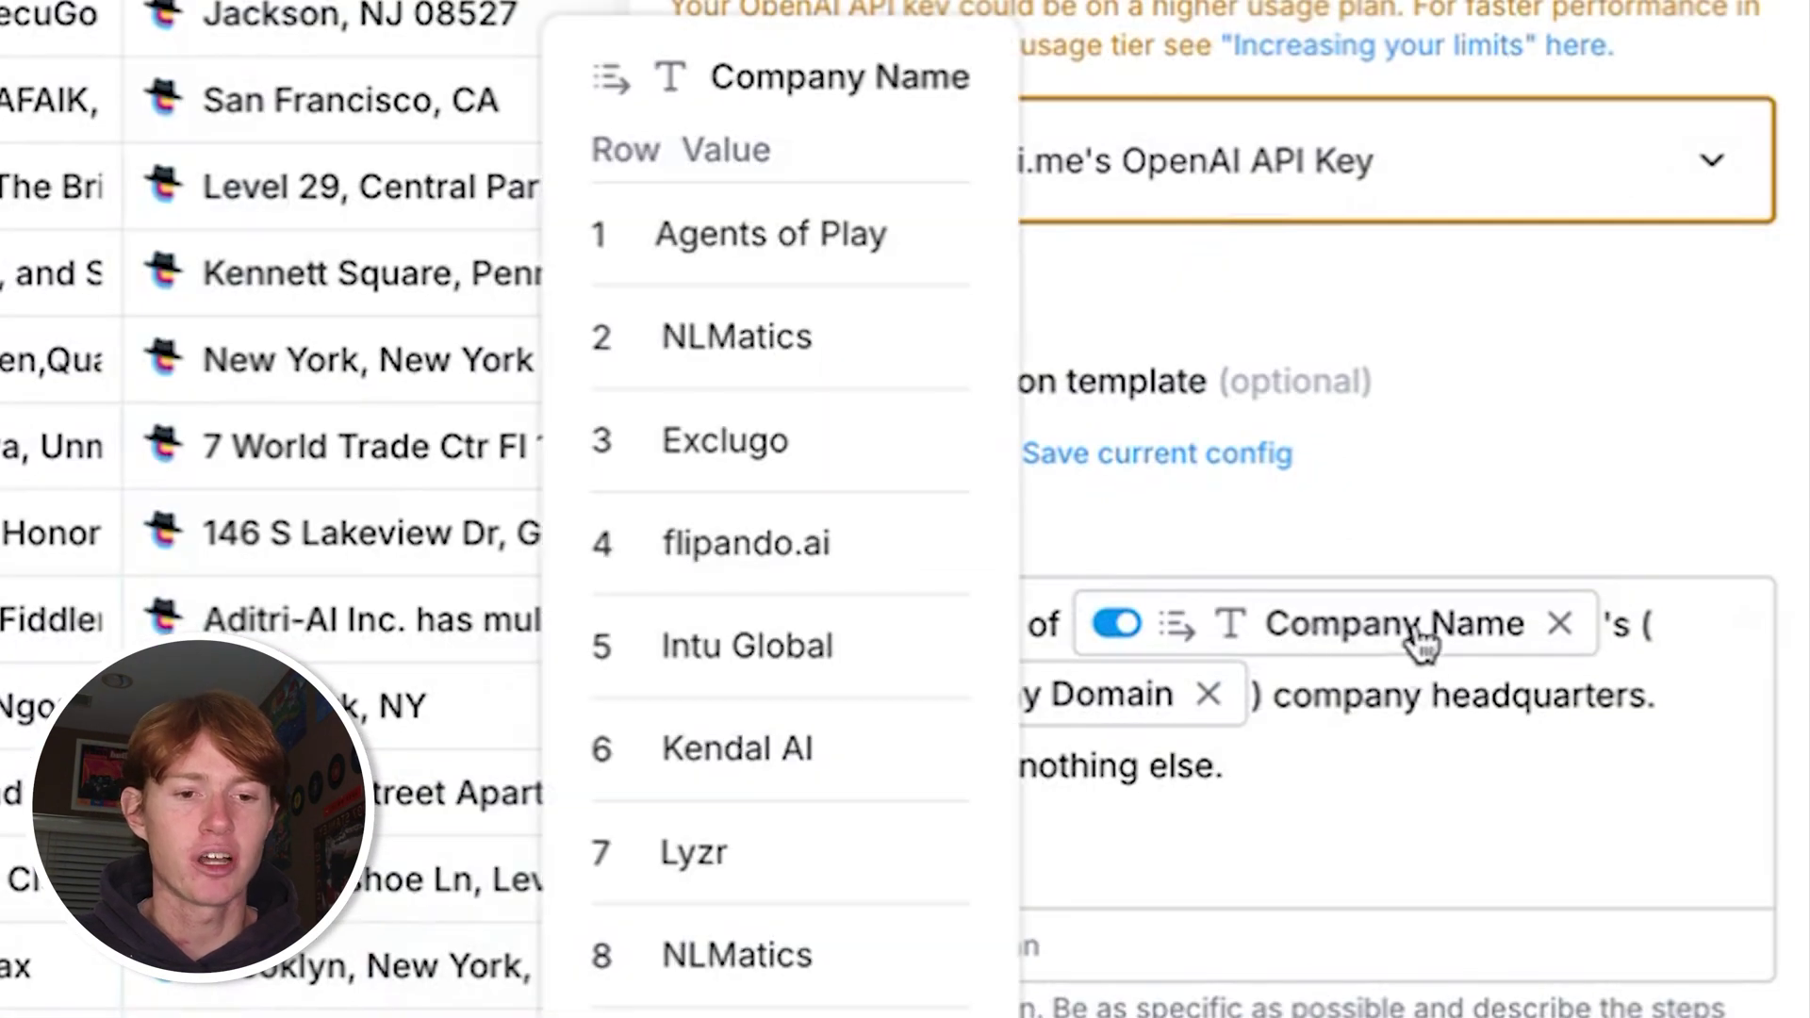
{"action": "left_click", "coordinate": [1354, 773]}
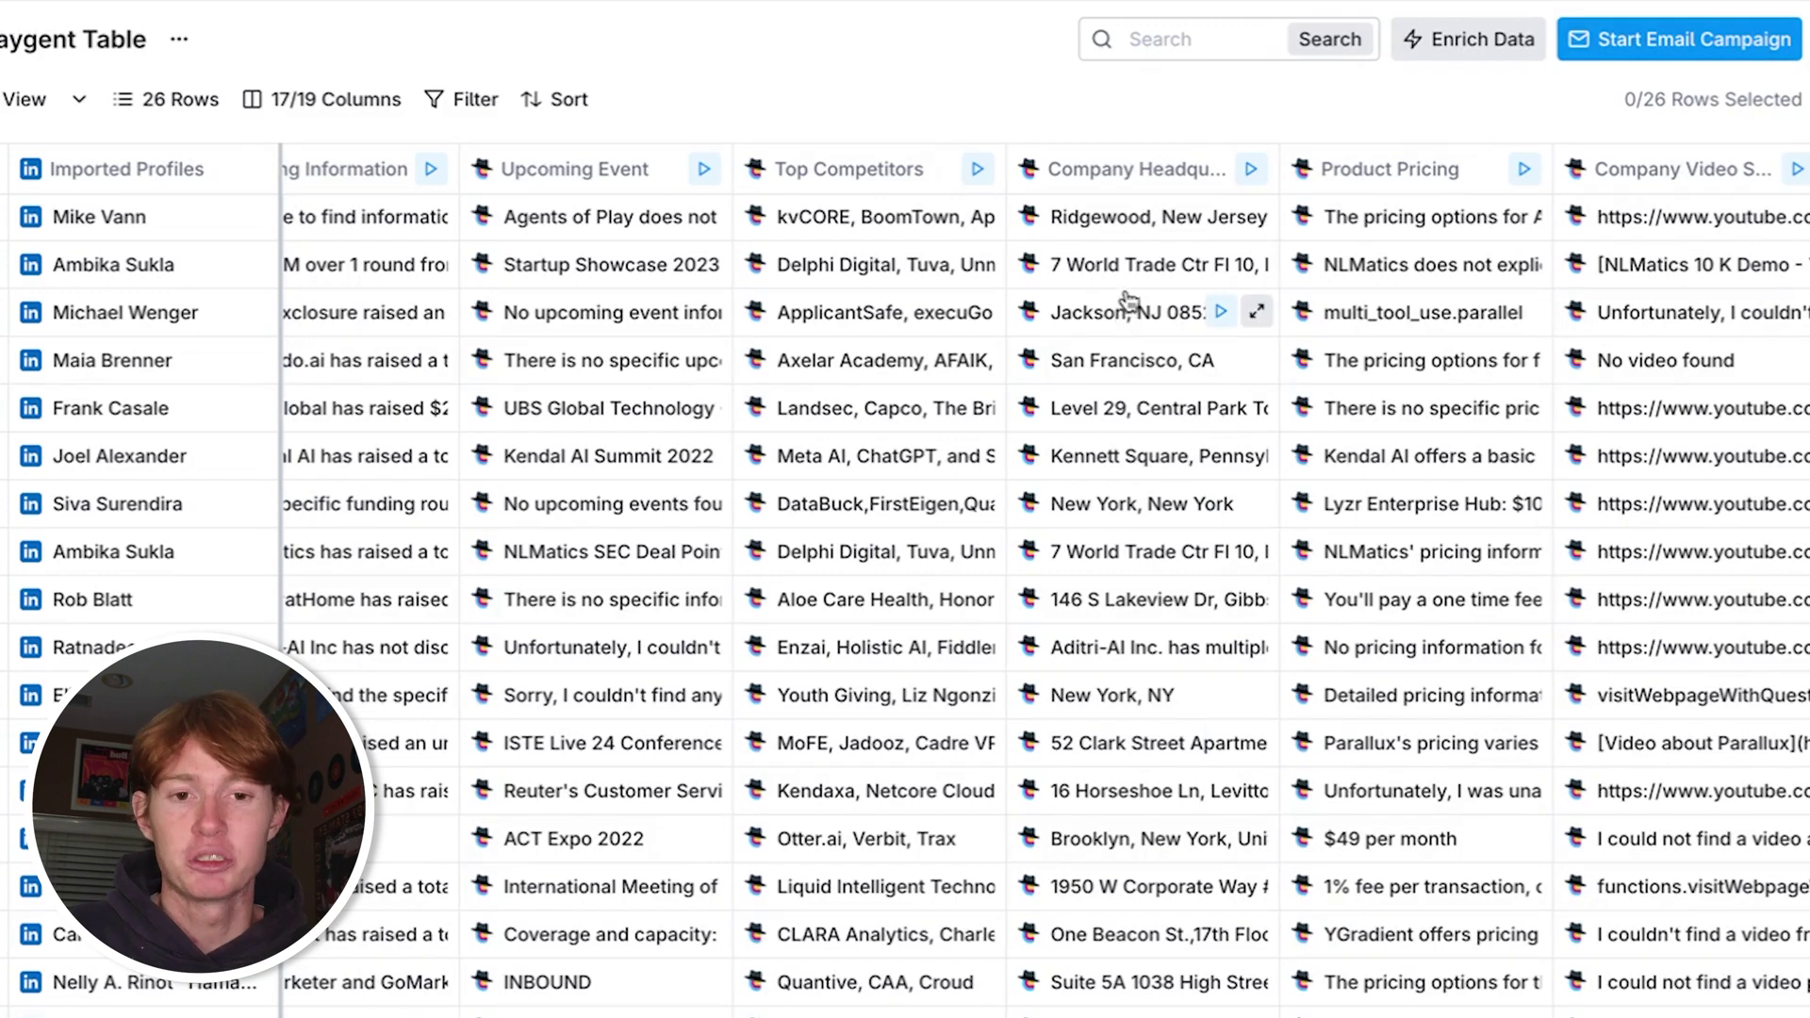
{"action": "left_click", "coordinate": [1257, 264]}
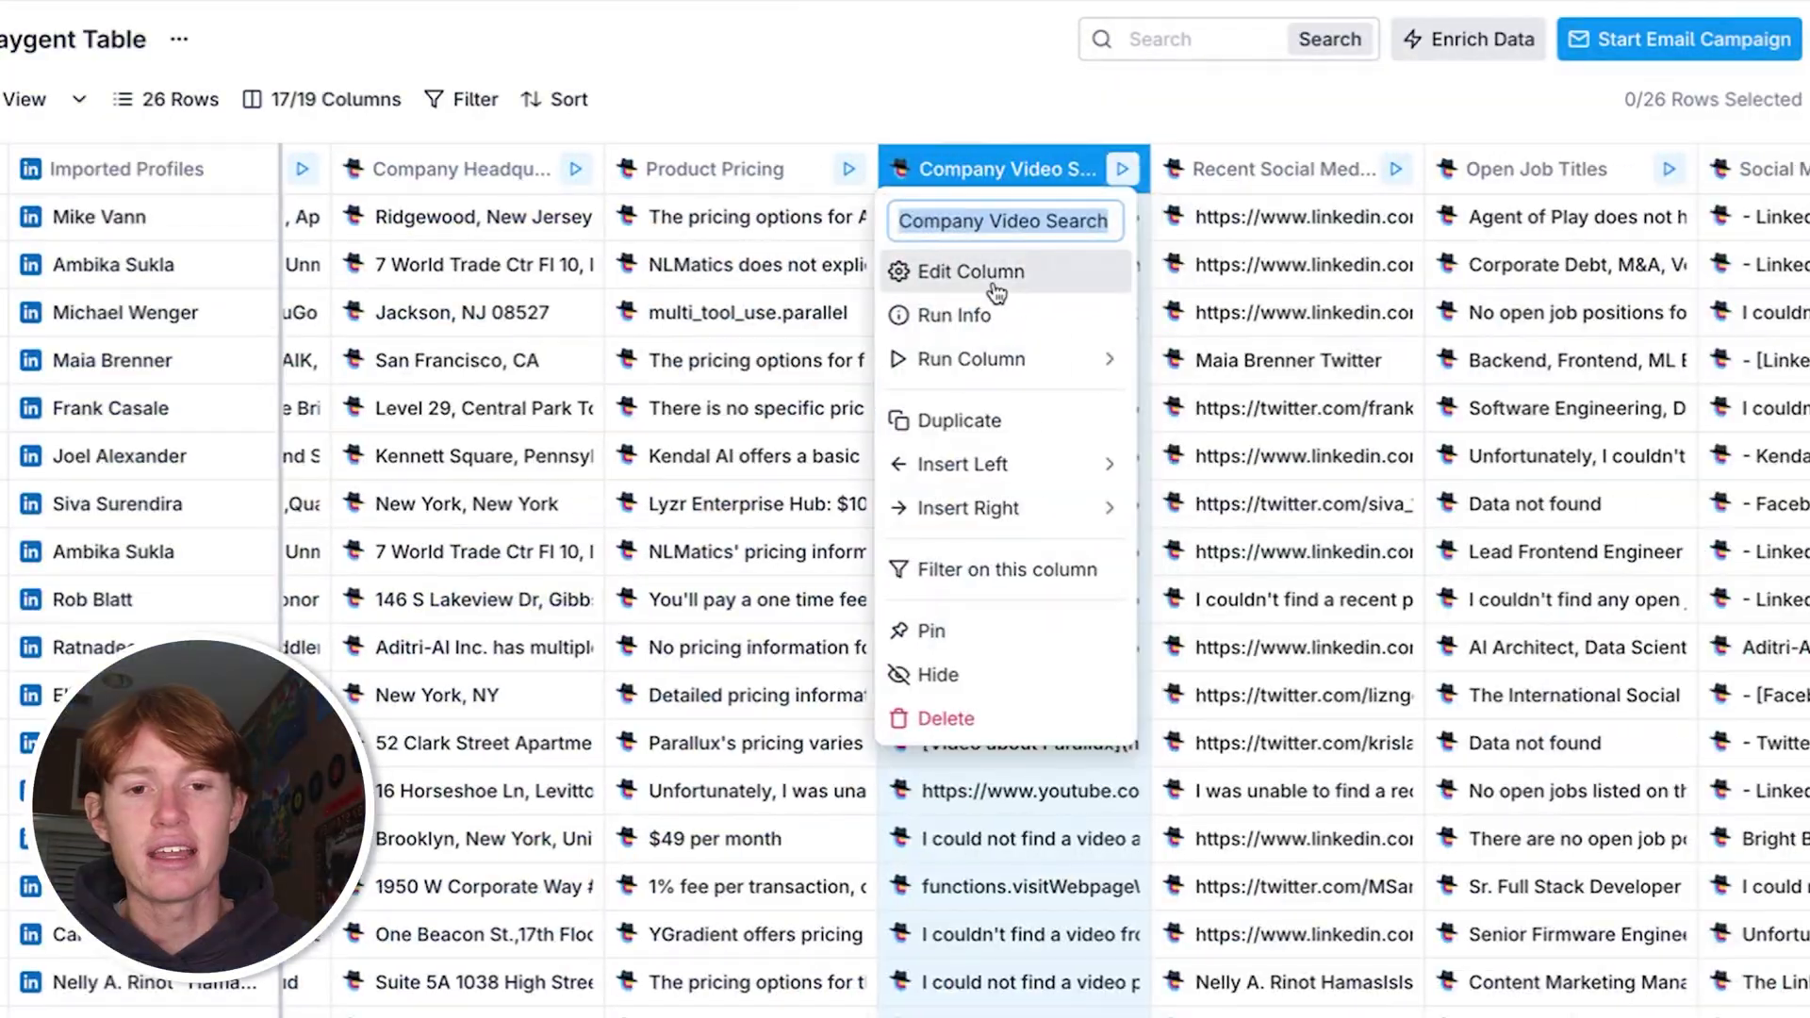
Reword the Company Video Search mission to accept a YouTube or Vimeo source
{"action": "left_click", "coordinate": [994, 287]}
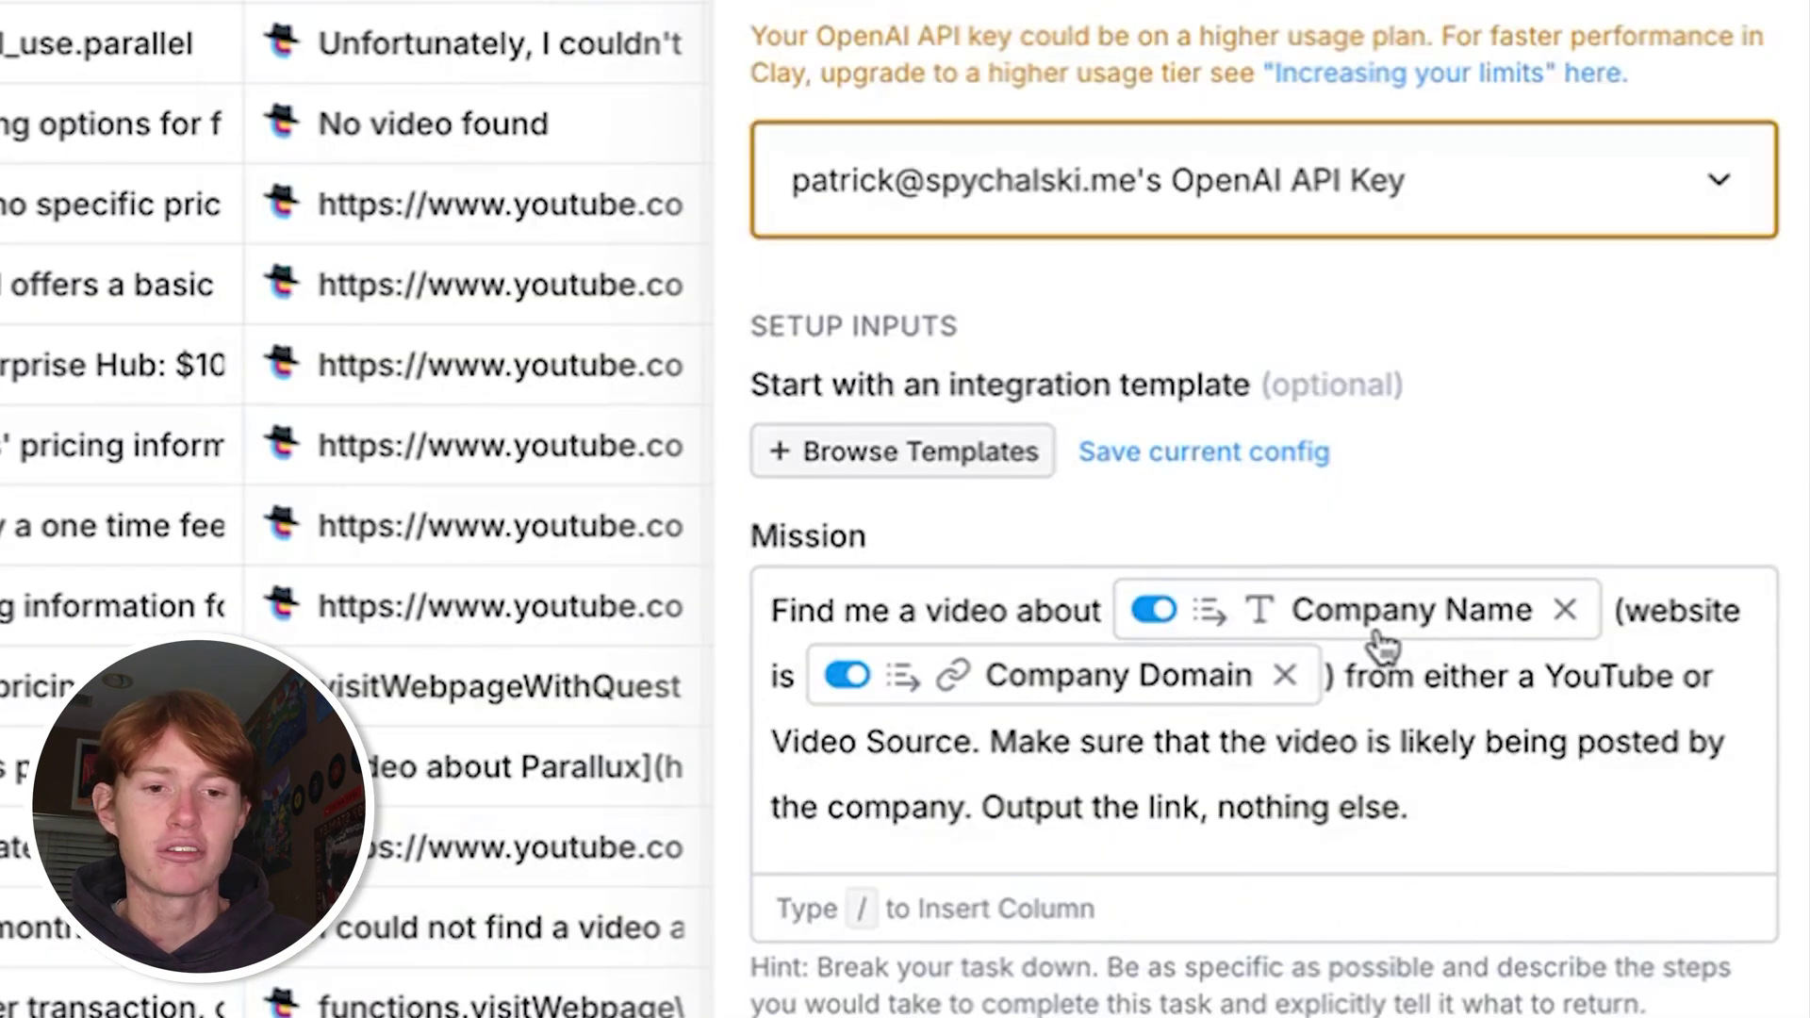
{"action": "left_click", "coordinate": [815, 671]}
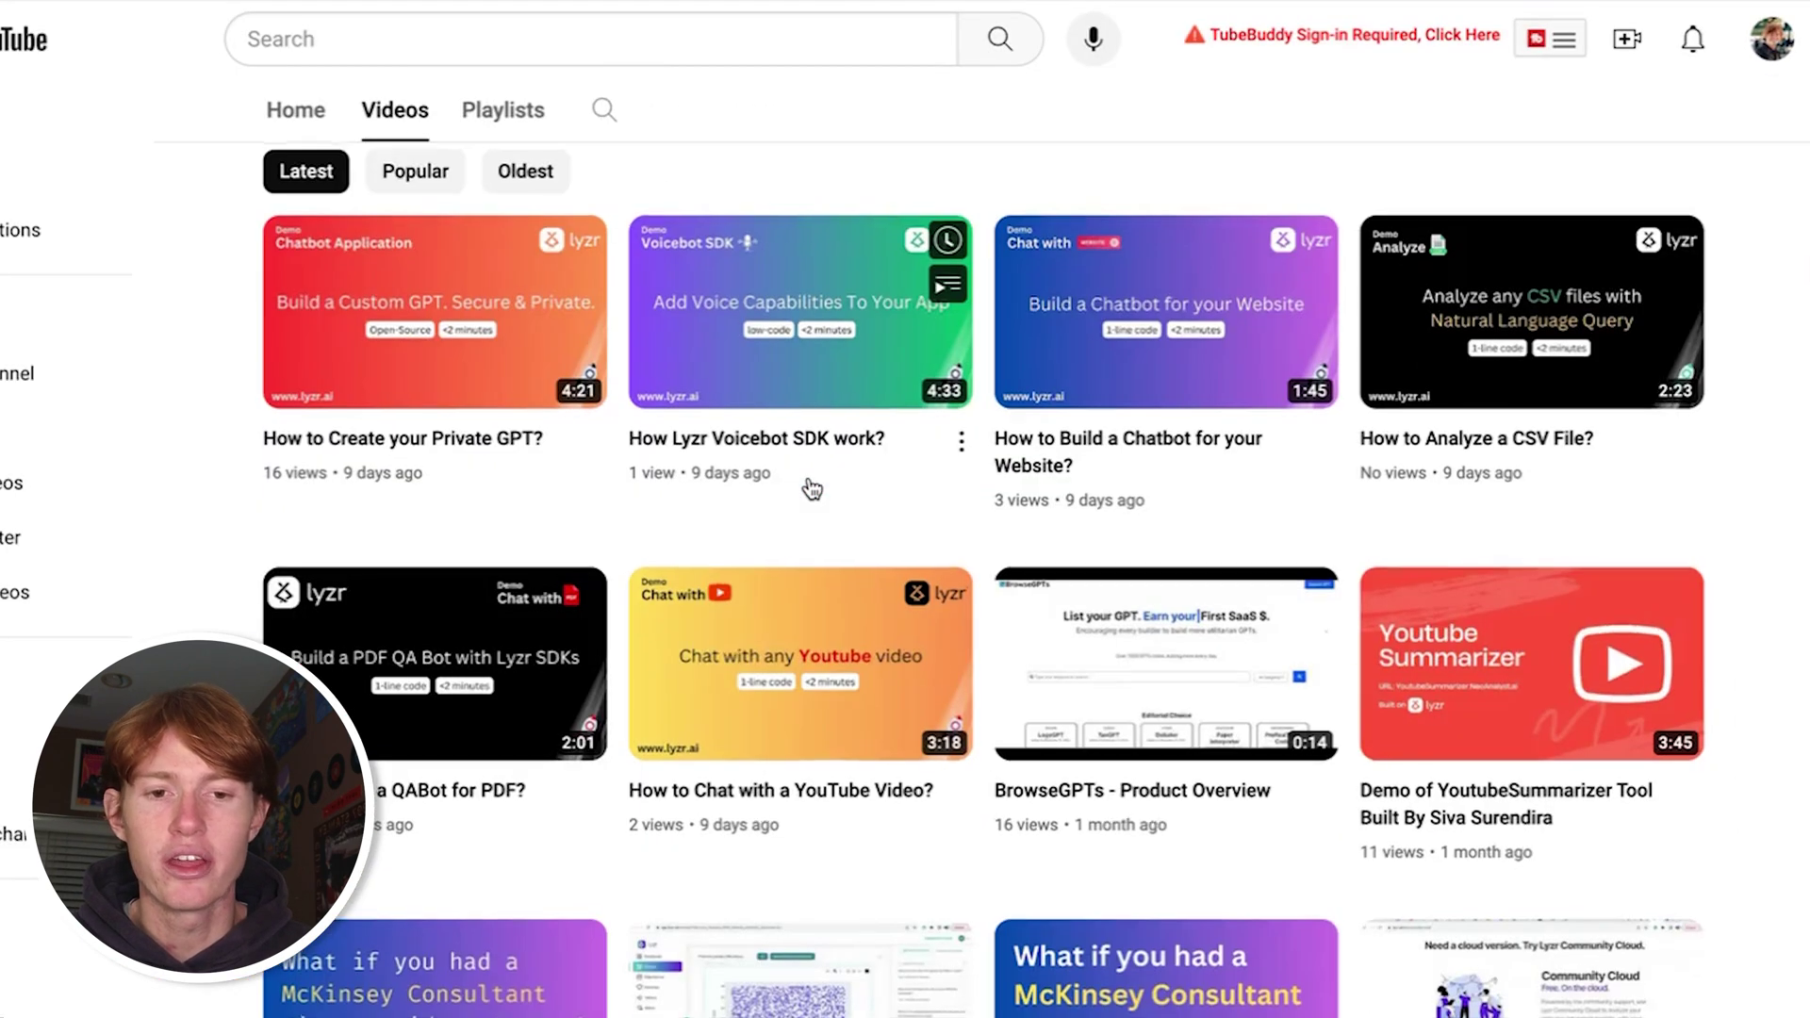
Scroll through the Lyzr channel's latest YouTube uploads
{"action": "scroll", "coordinate": [807, 477], "scroll_direction": "up", "scroll_amount": 4}
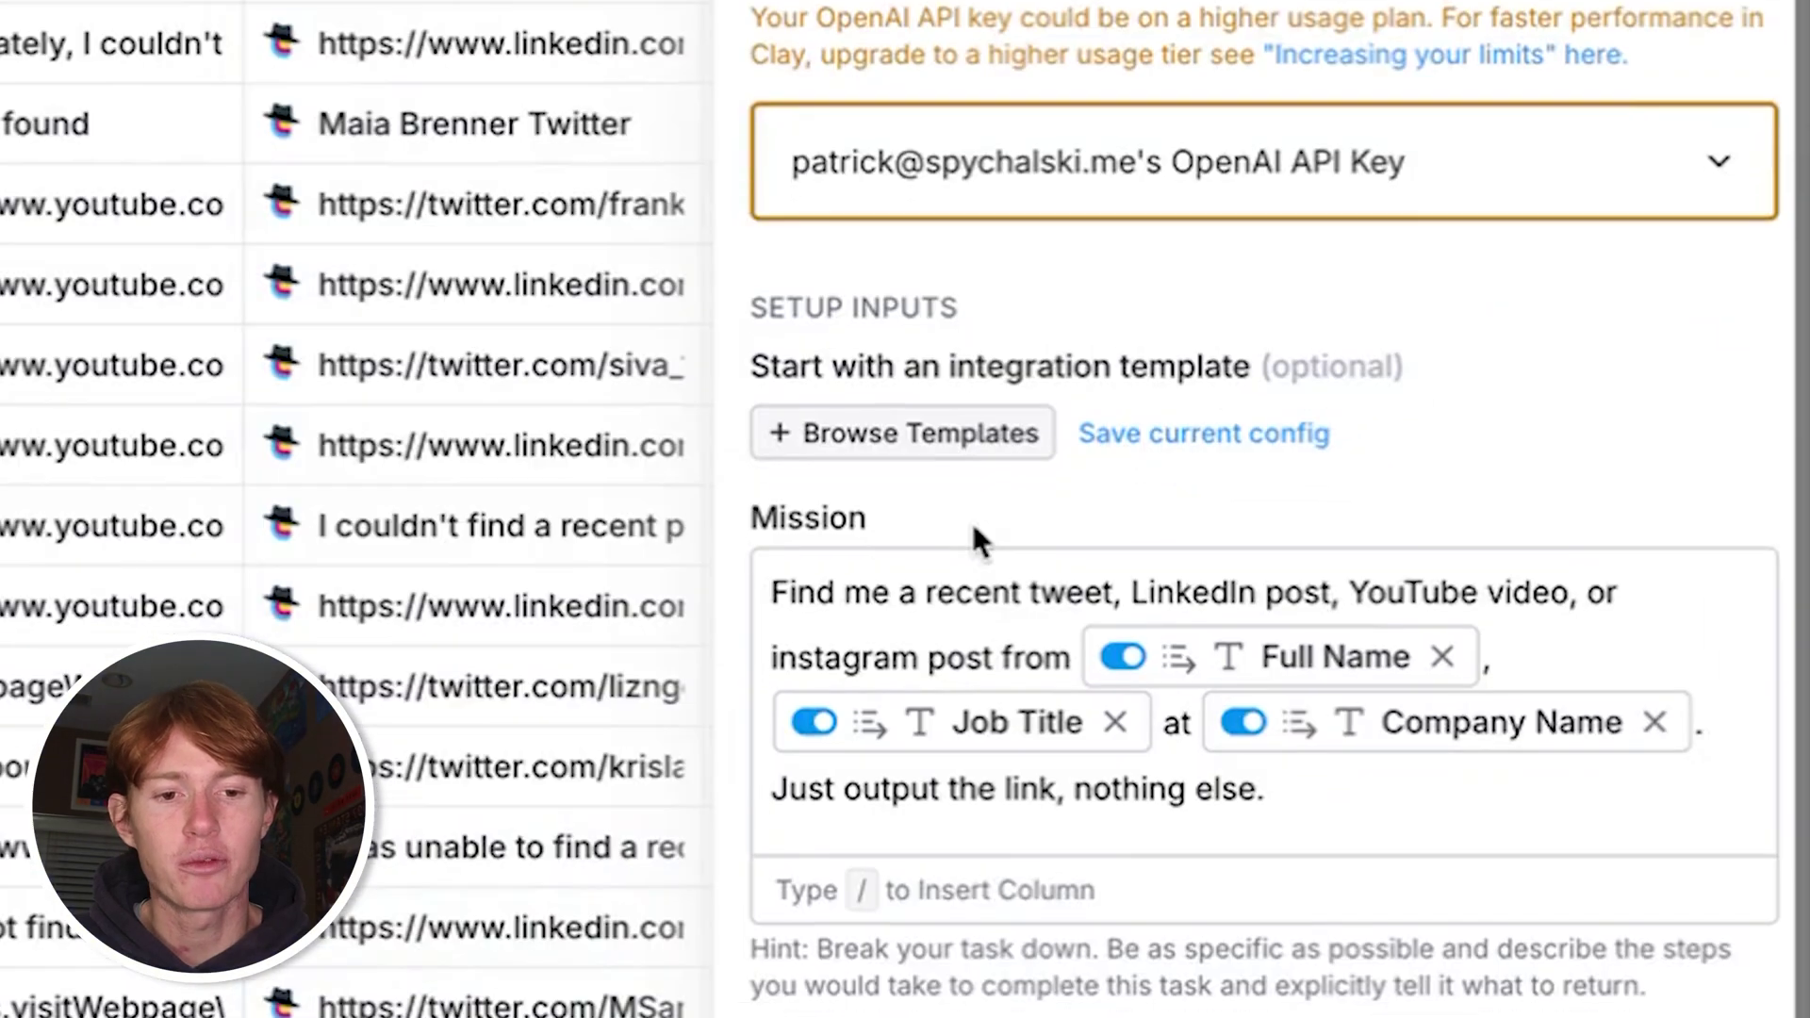
Review the Recent Social Media Post mission and its Full Name input
{"action": "scroll", "coordinate": [1310, 598], "scroll_direction": "down", "scroll_amount": 2}
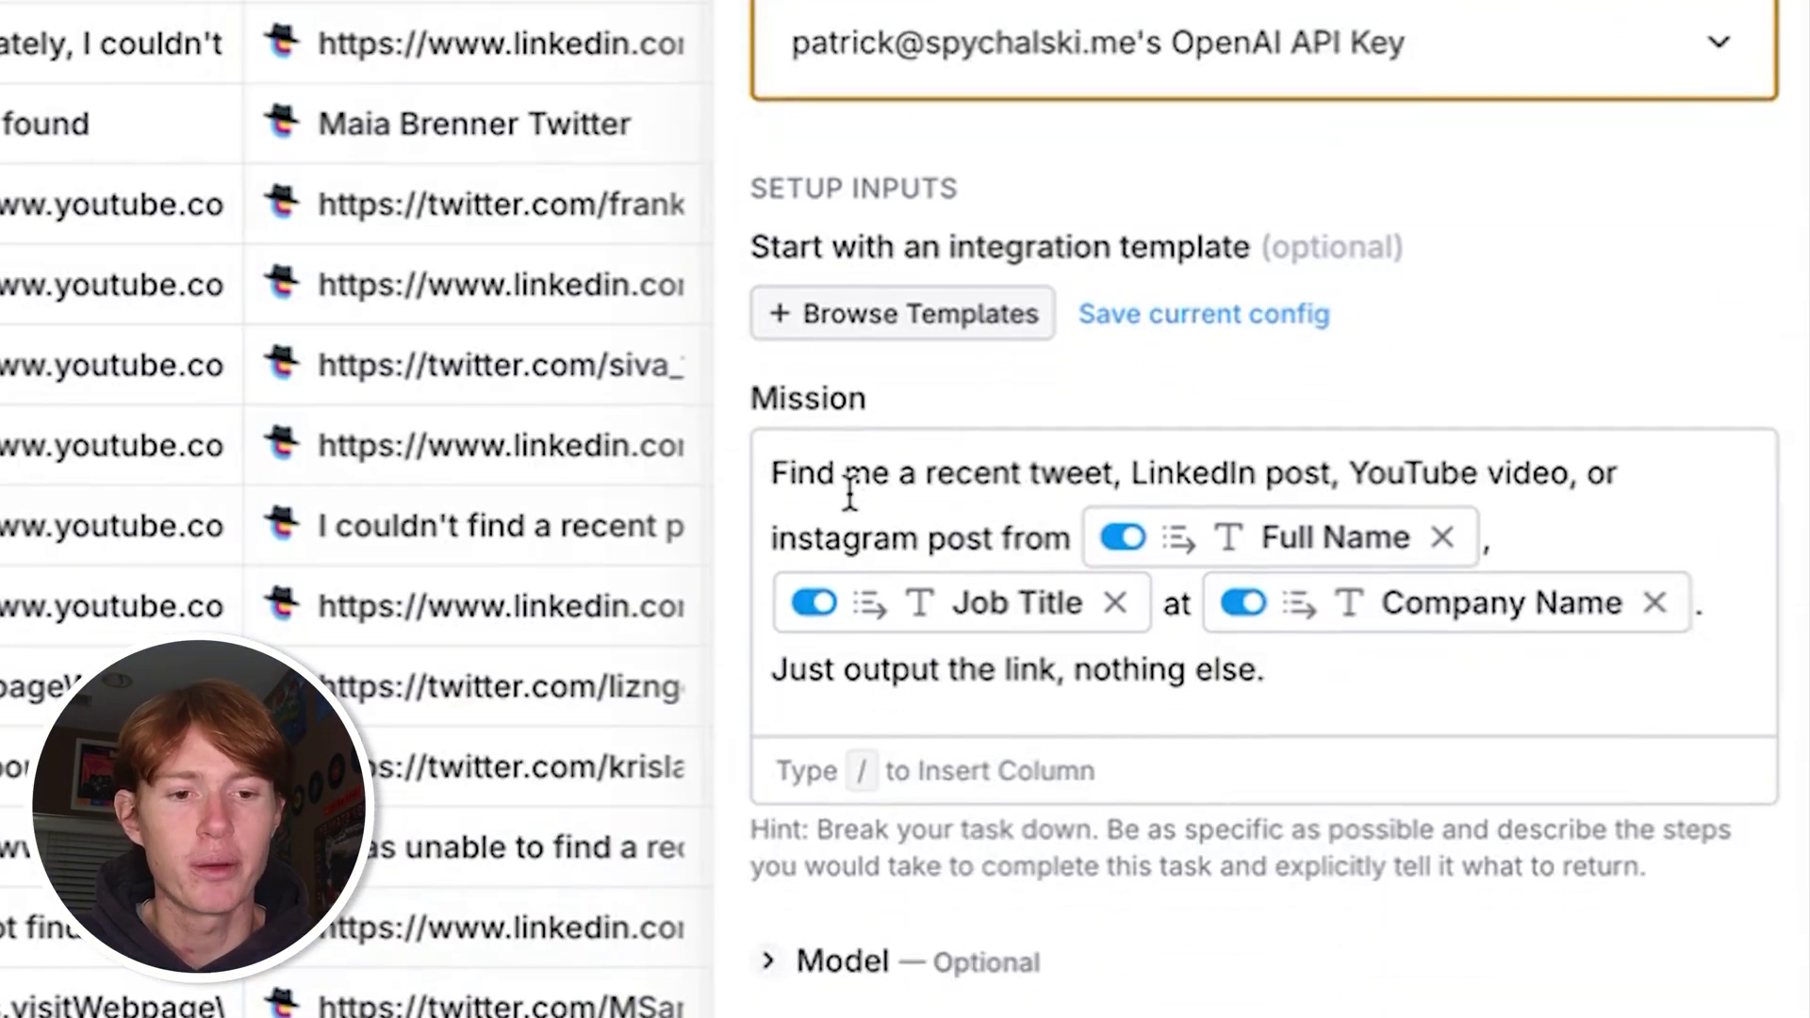
{"action": "mouse_move", "coordinate": [1301, 537]}
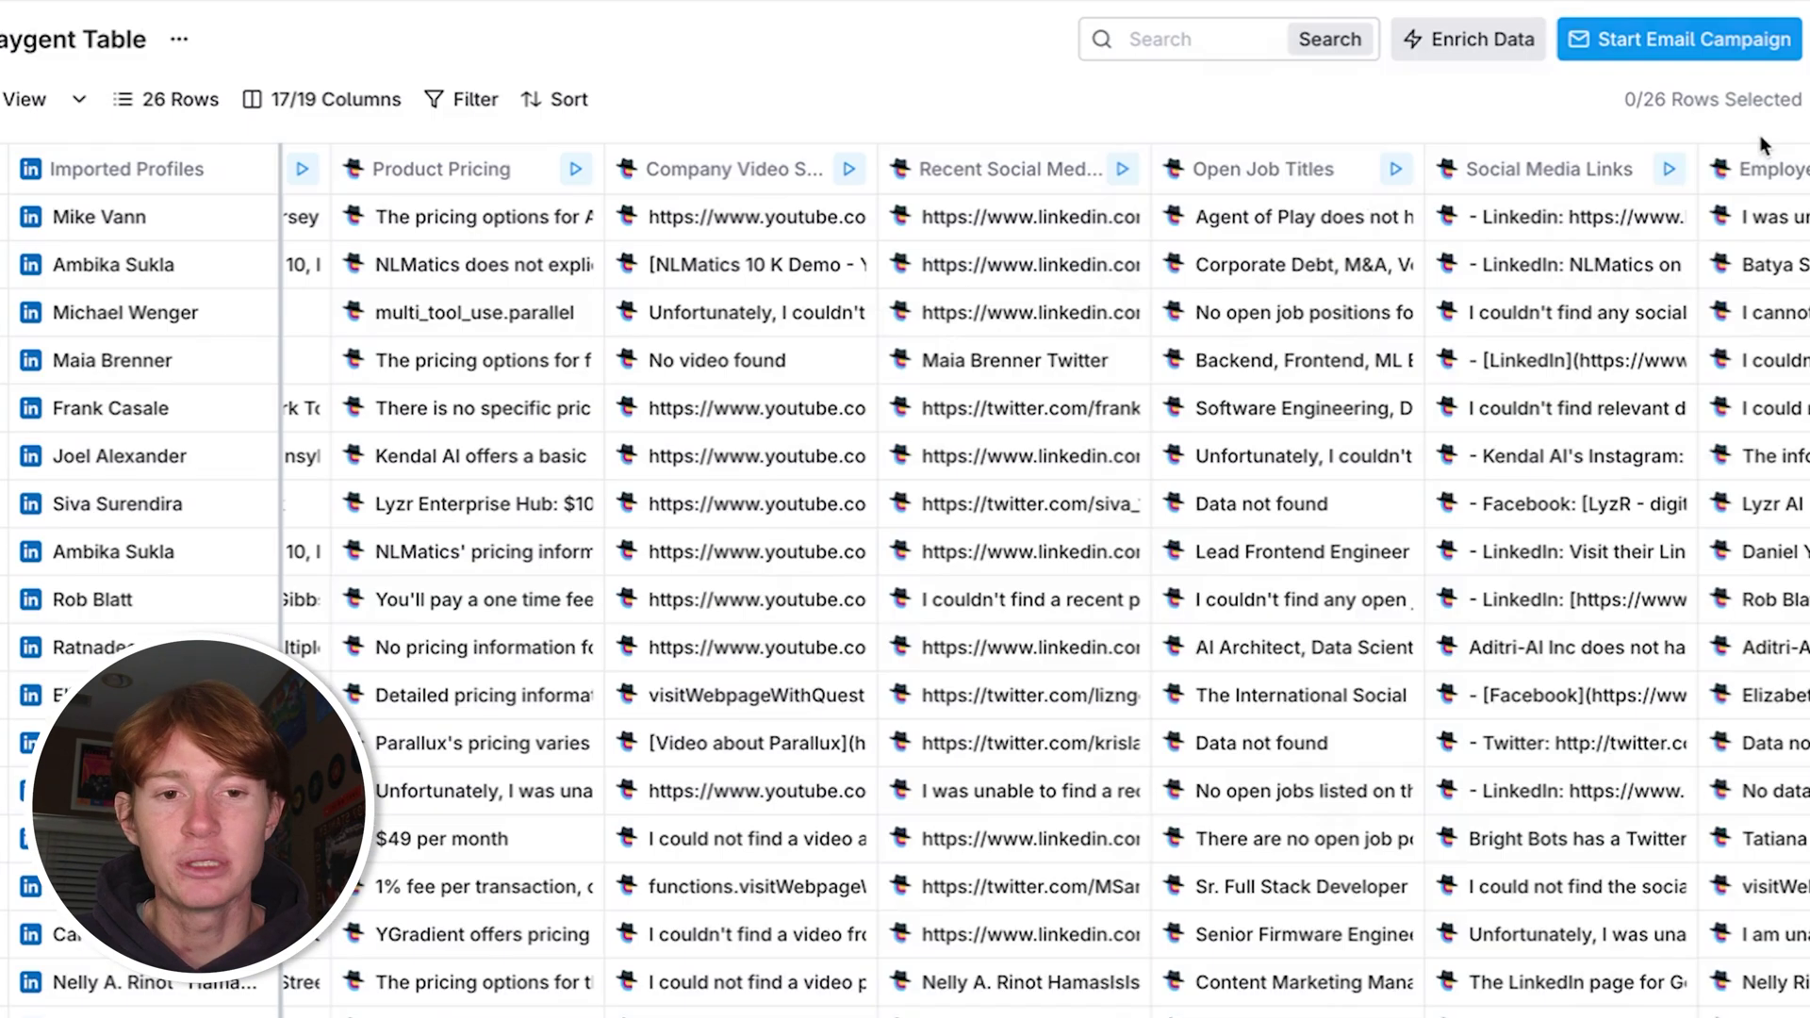
Inspect a Recent Social Media Post result, then scroll on through the table
{"action": "scroll", "coordinate": [1638, 273], "scroll_direction": "left", "scroll_amount": 3}
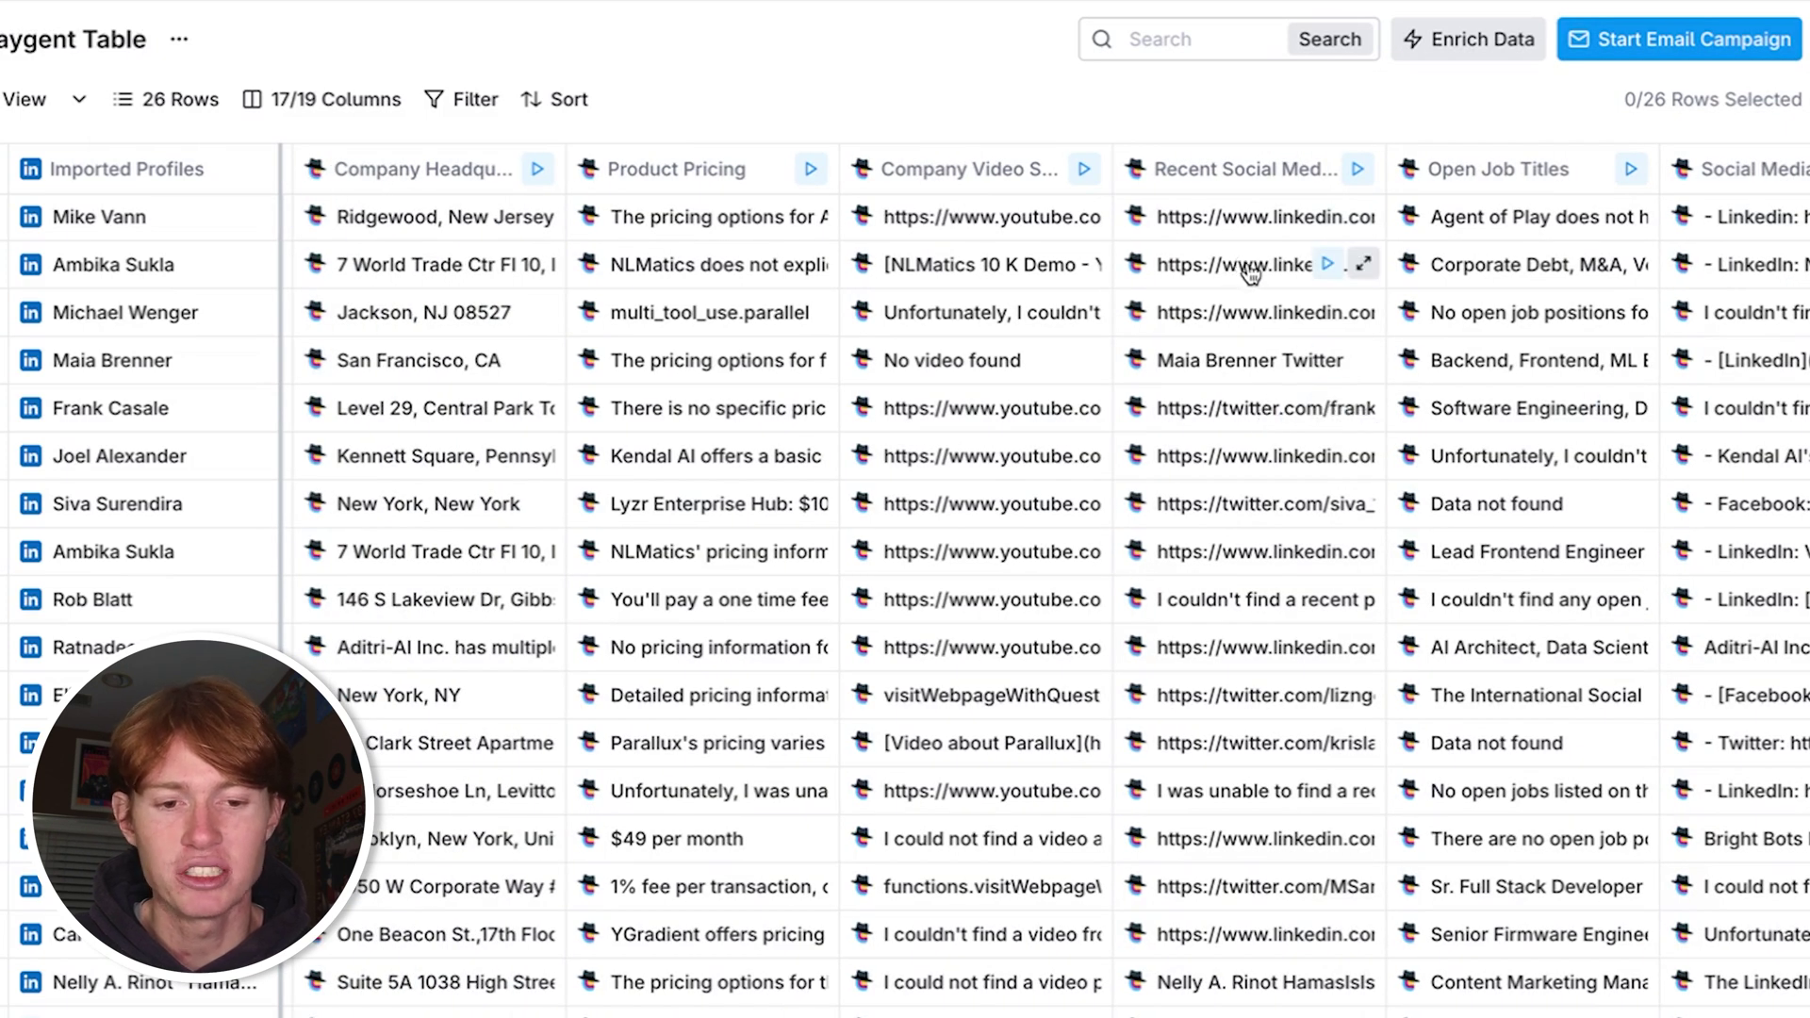
{"action": "left_click", "coordinate": [1258, 427]}
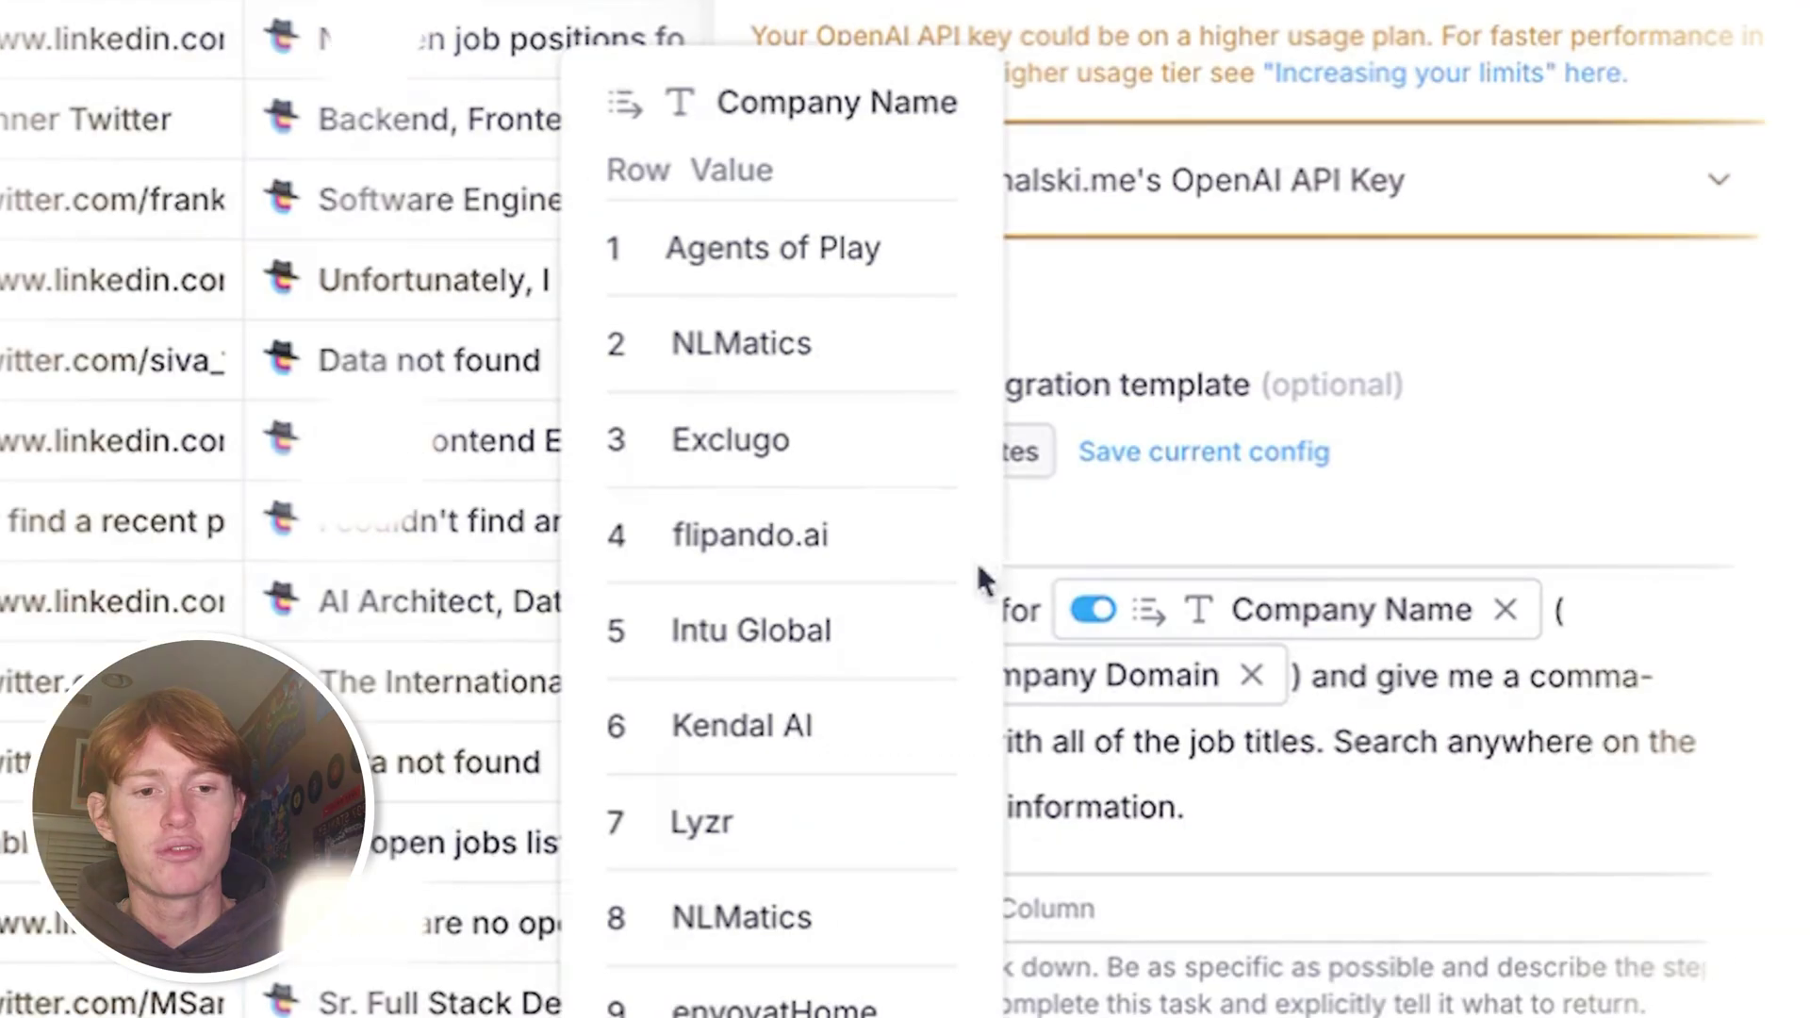
{"action": "scroll", "coordinate": [1449, 693], "scroll_direction": "down", "scroll_amount": 1}
{"action": "scroll", "coordinate": [1398, 594], "scroll_direction": "down", "scroll_amount": 1}
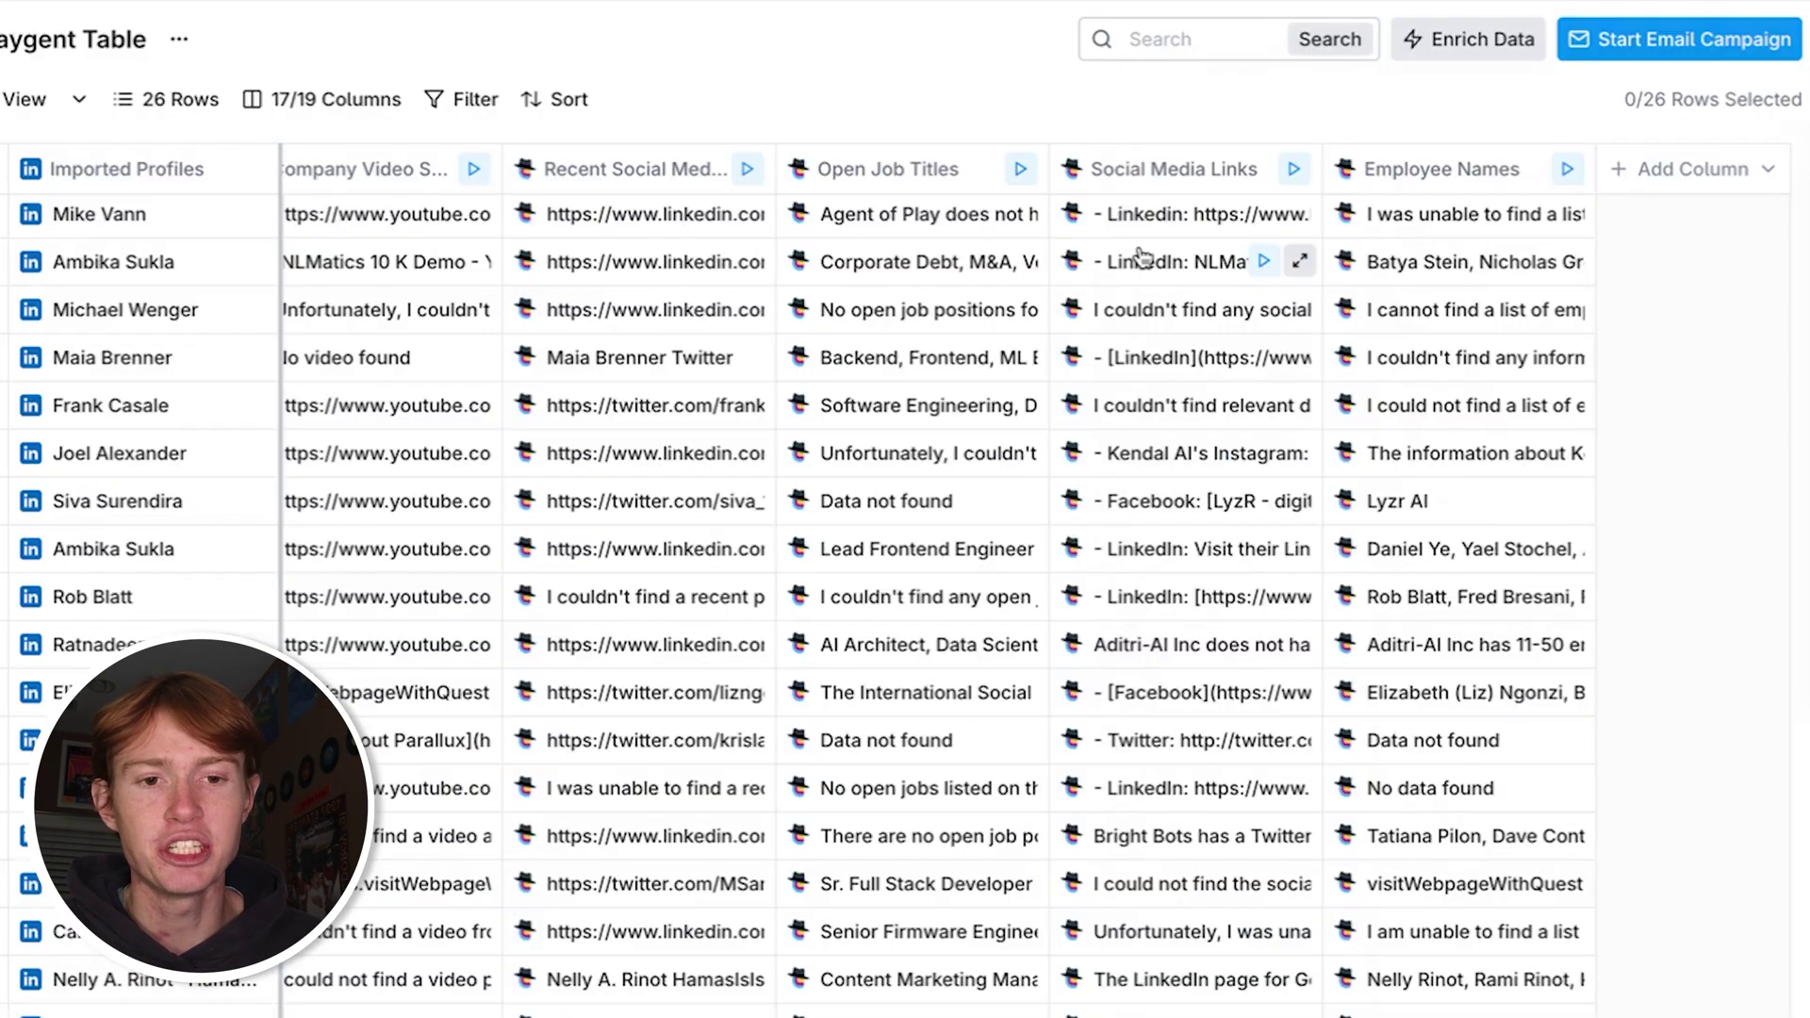
{"action": "left_click", "coordinate": [1142, 256]}
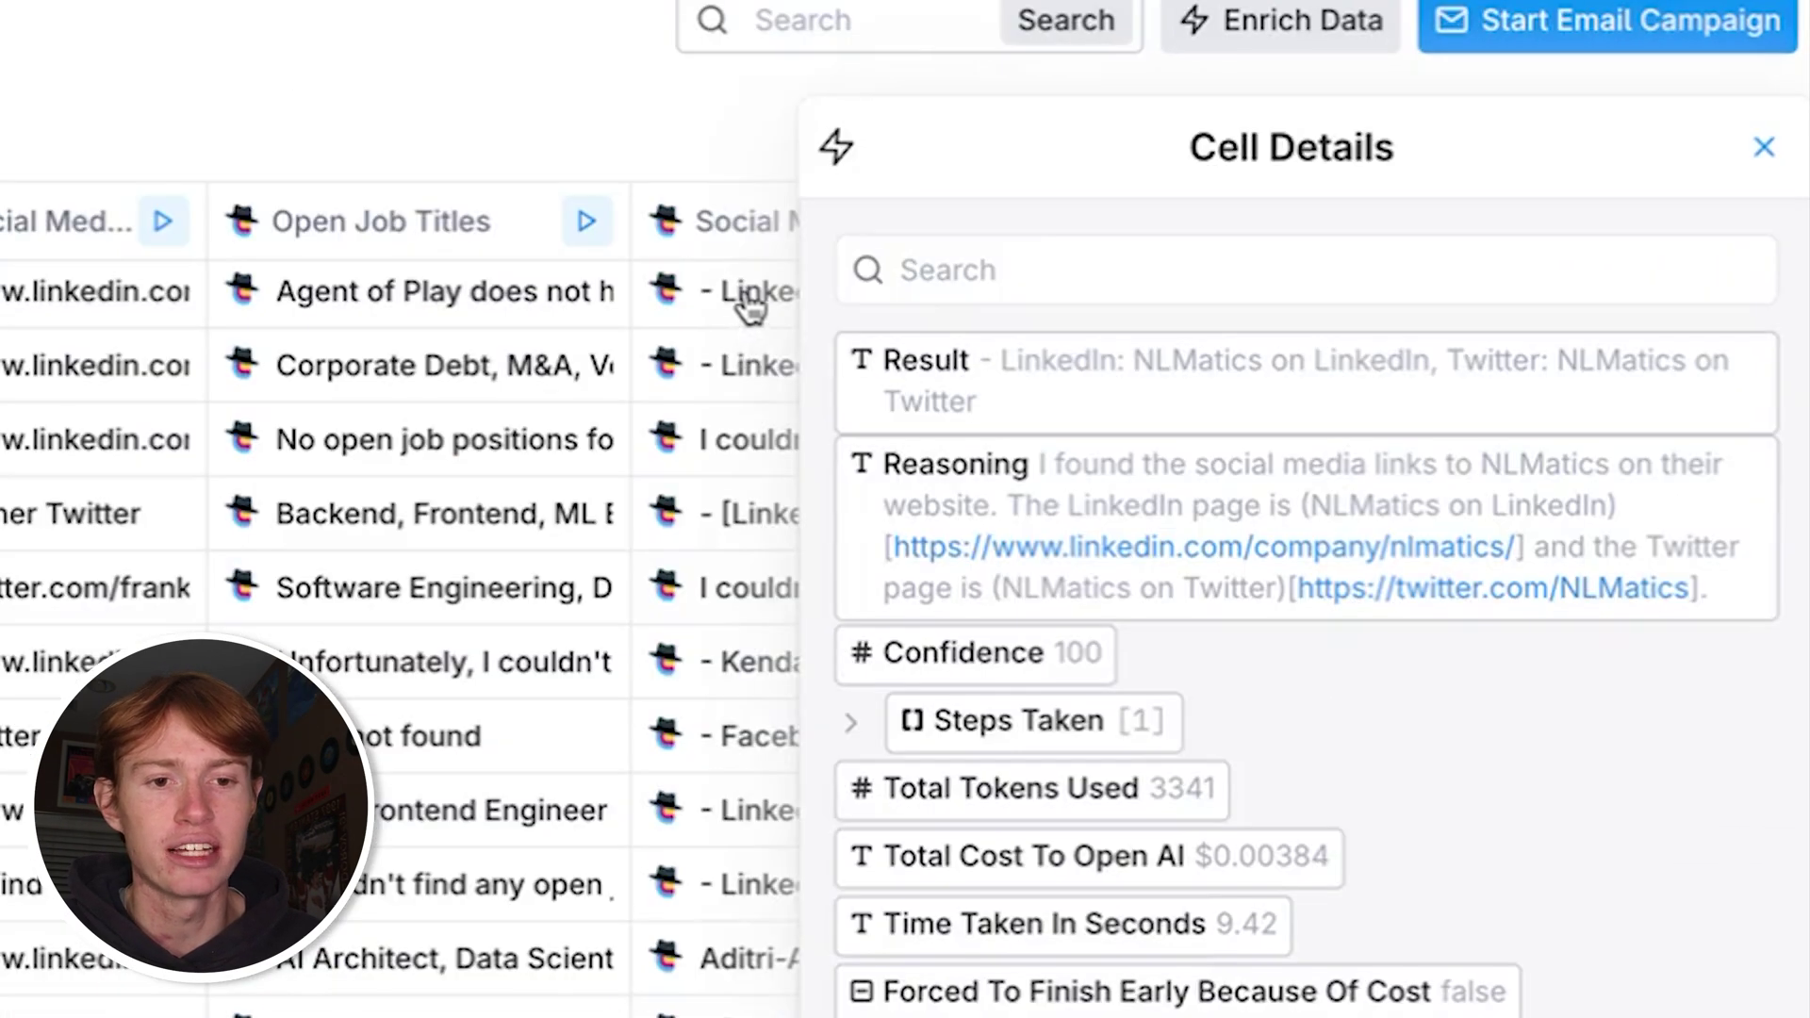
{"action": "left_click", "coordinate": [751, 306]}
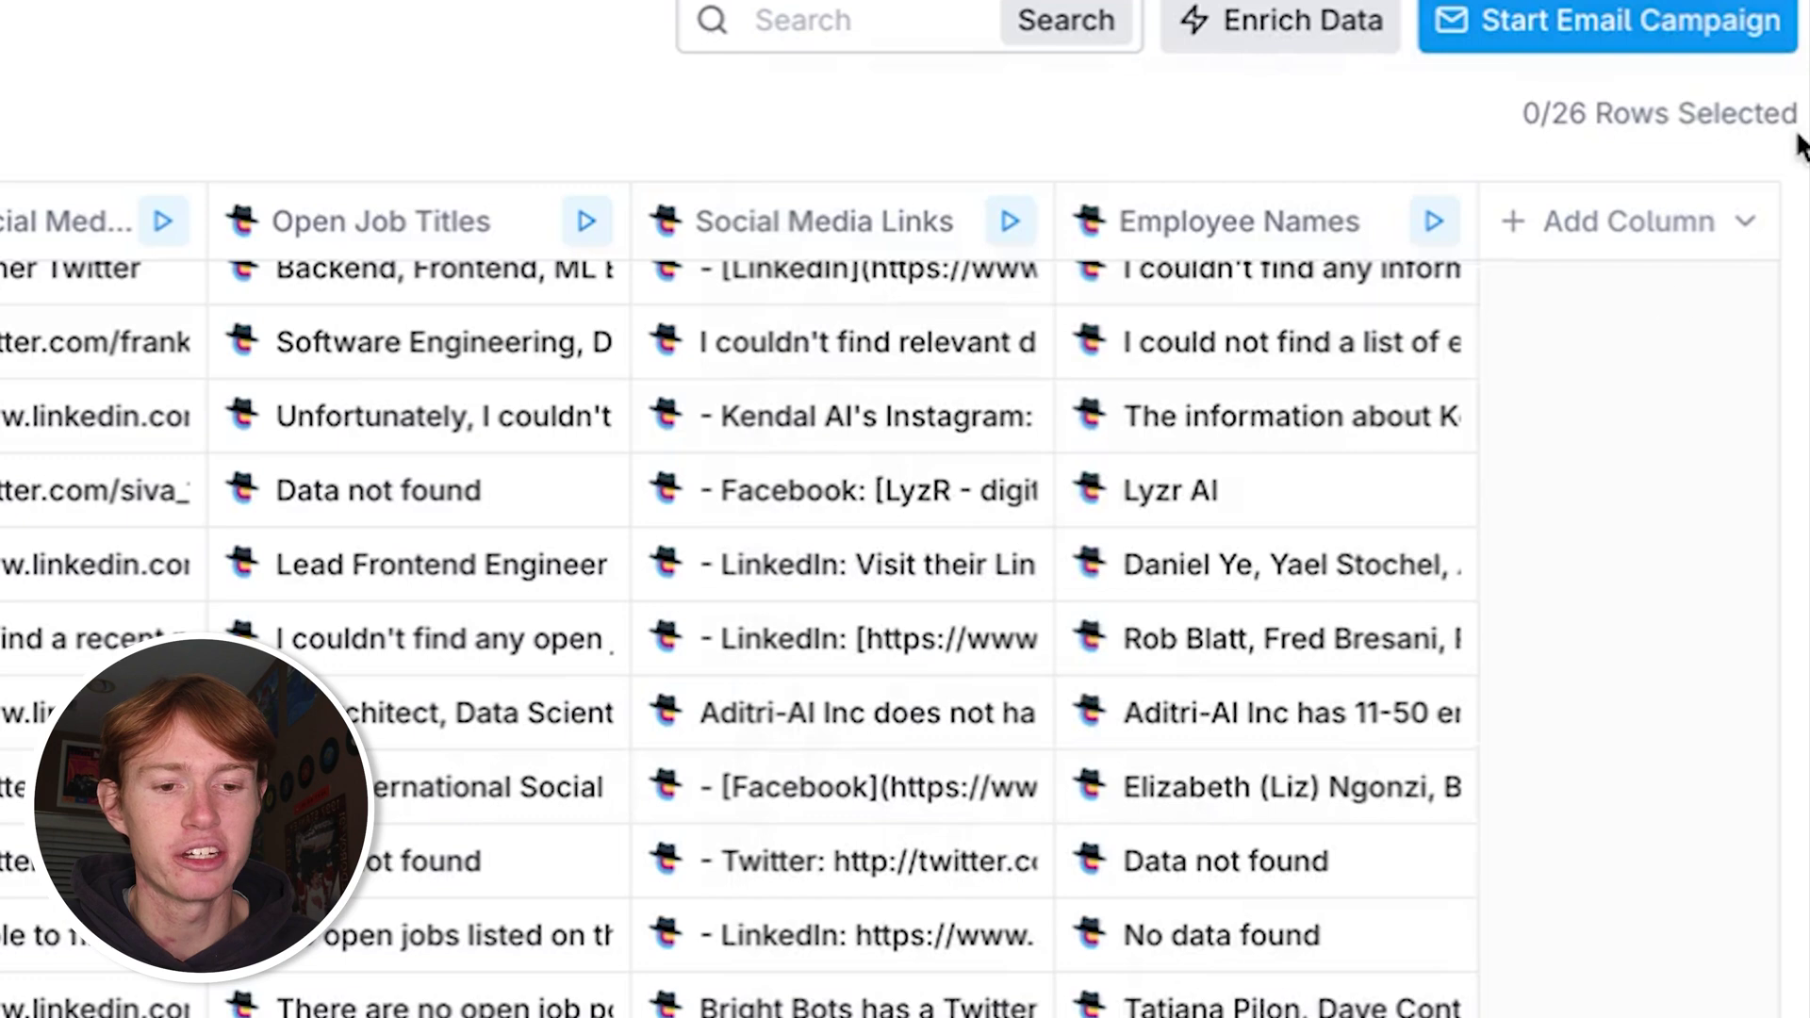
{"action": "scroll", "coordinate": [1297, 886], "scroll_direction": "down", "scroll_amount": 3}
{"action": "scroll", "coordinate": [1298, 886], "scroll_direction": "up", "scroll_amount": 5}
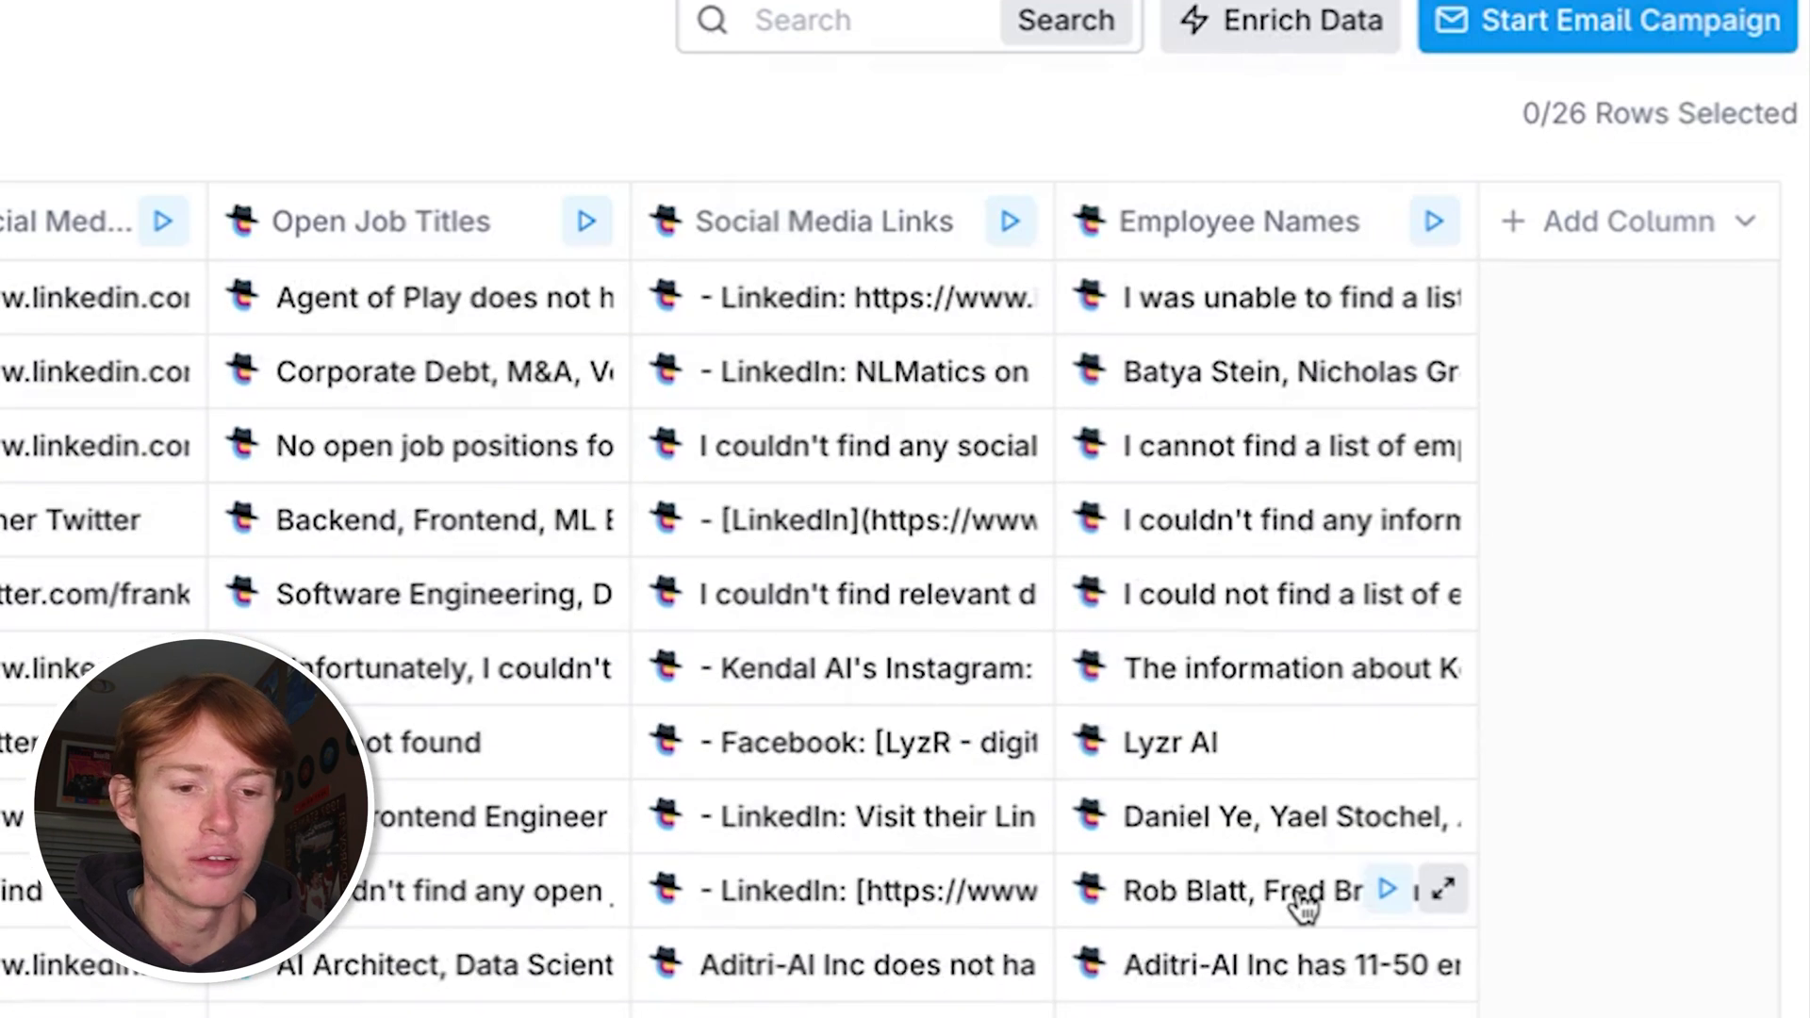